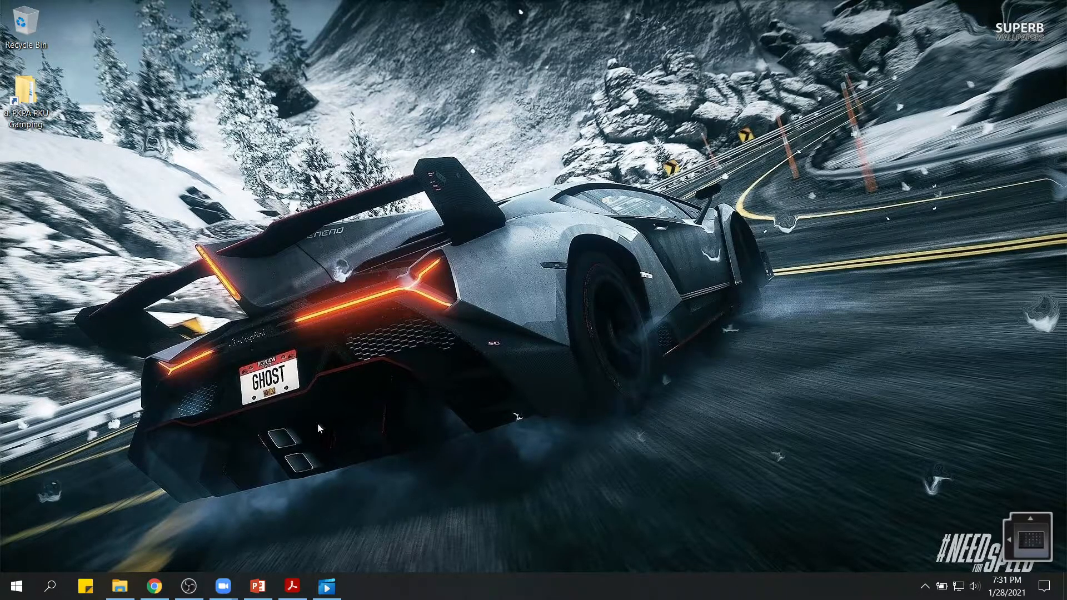
Switch to Chrome, open Zoom's advanced in-meeting settings, and turn the Breakout room option off and on again
left_click(154, 586)
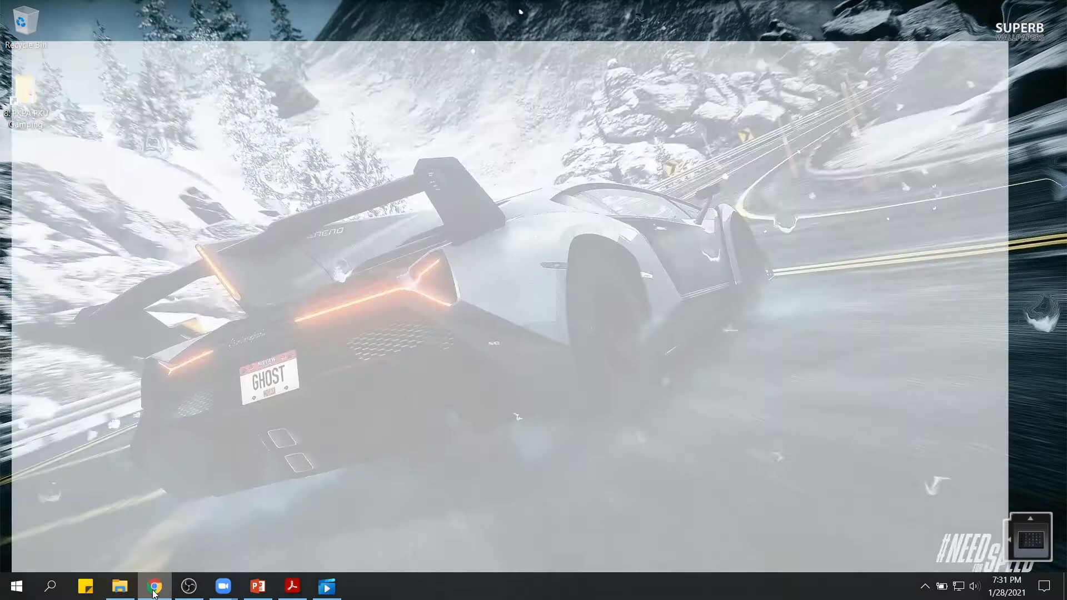
left_click(482, 395)
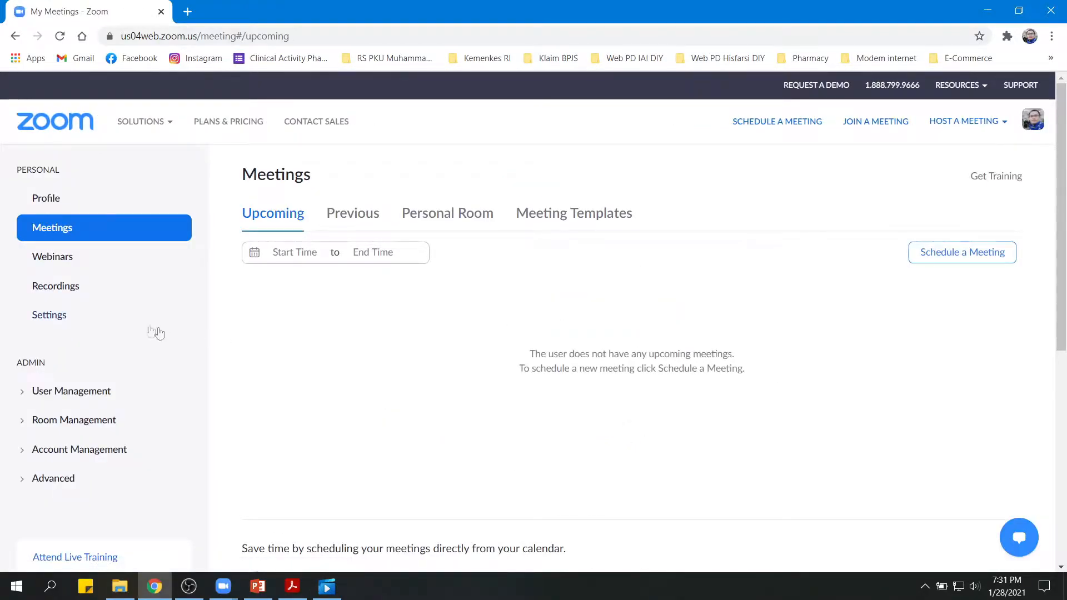
left_click(58, 320)
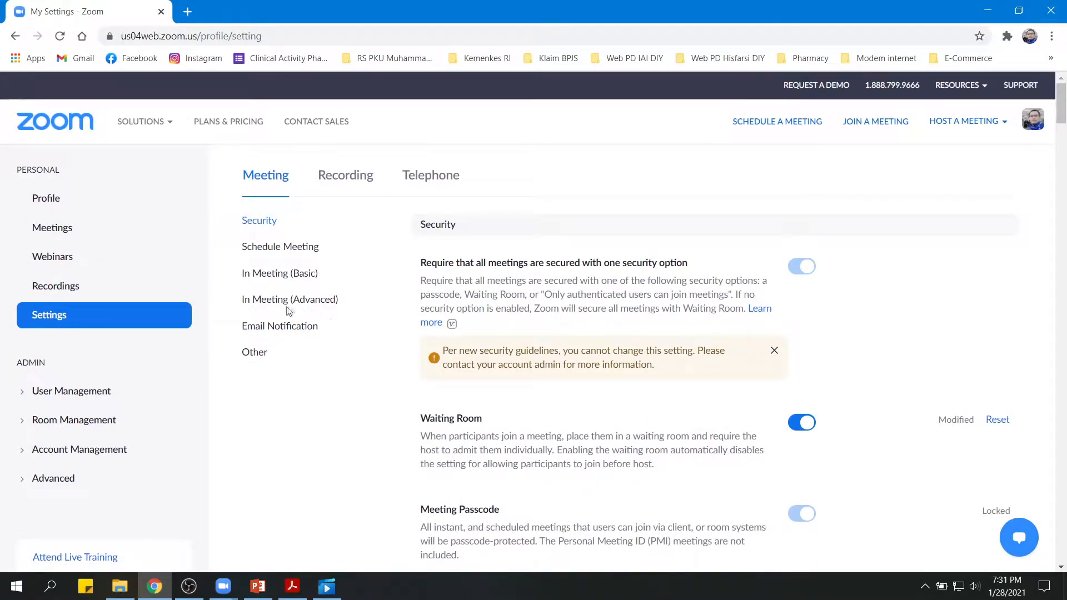
left_click(317, 302)
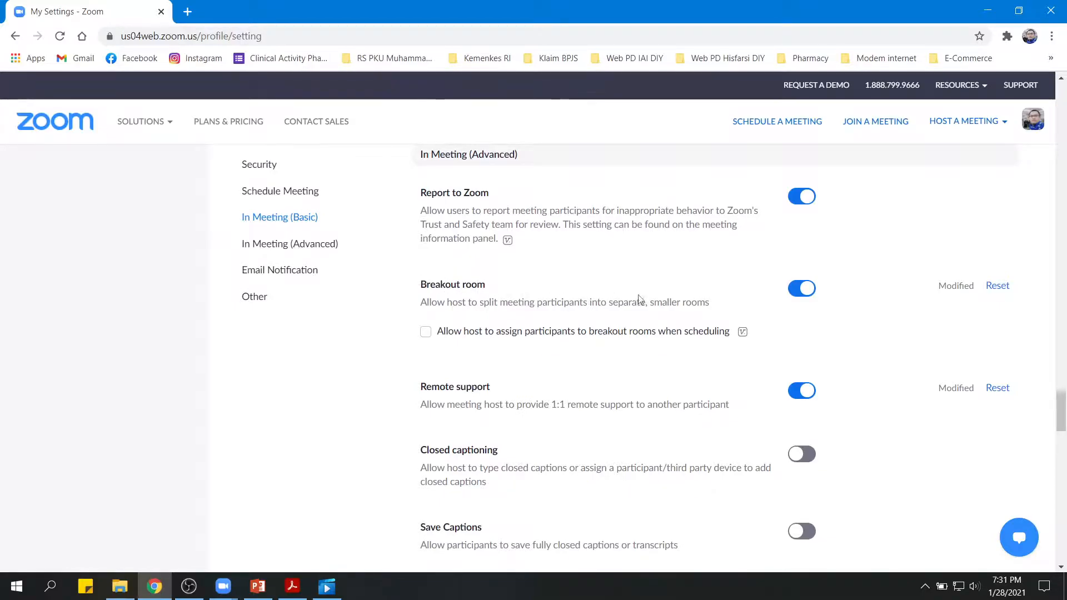
left_click(809, 292)
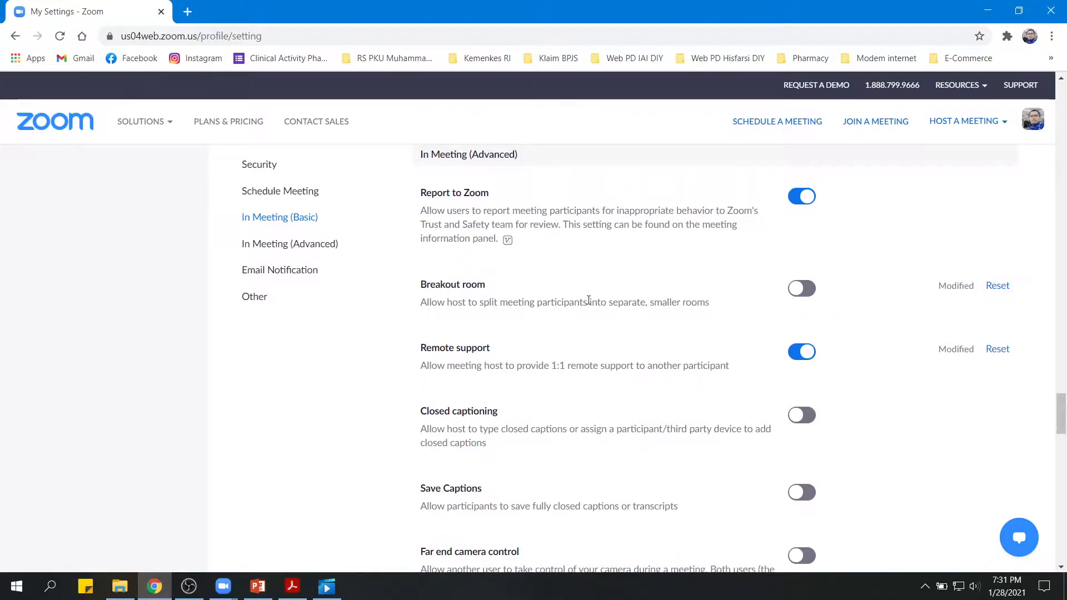
left_click(805, 295)
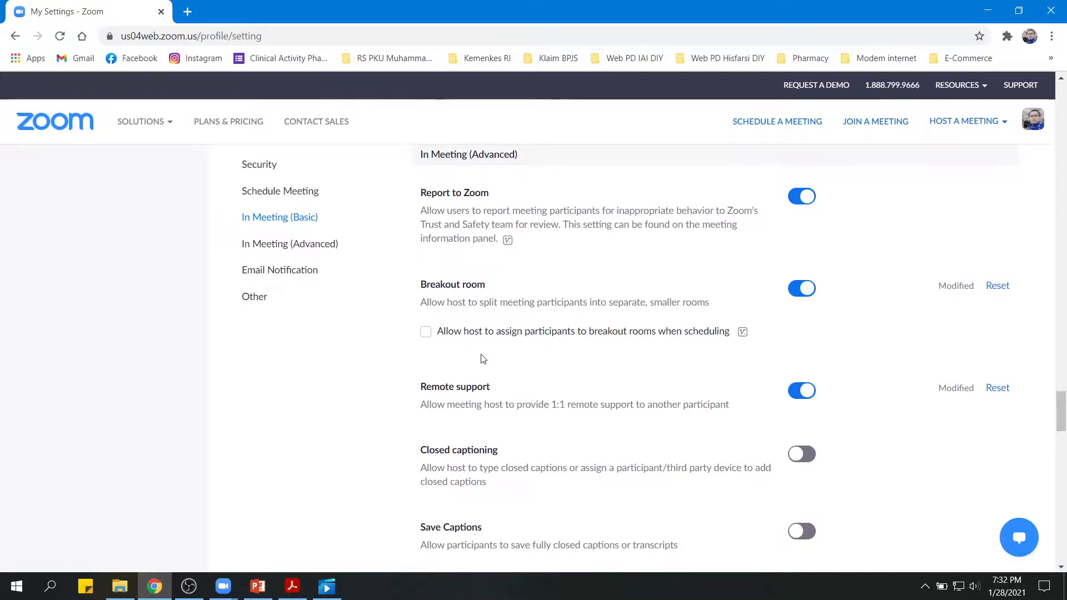
left_click(986, 11)
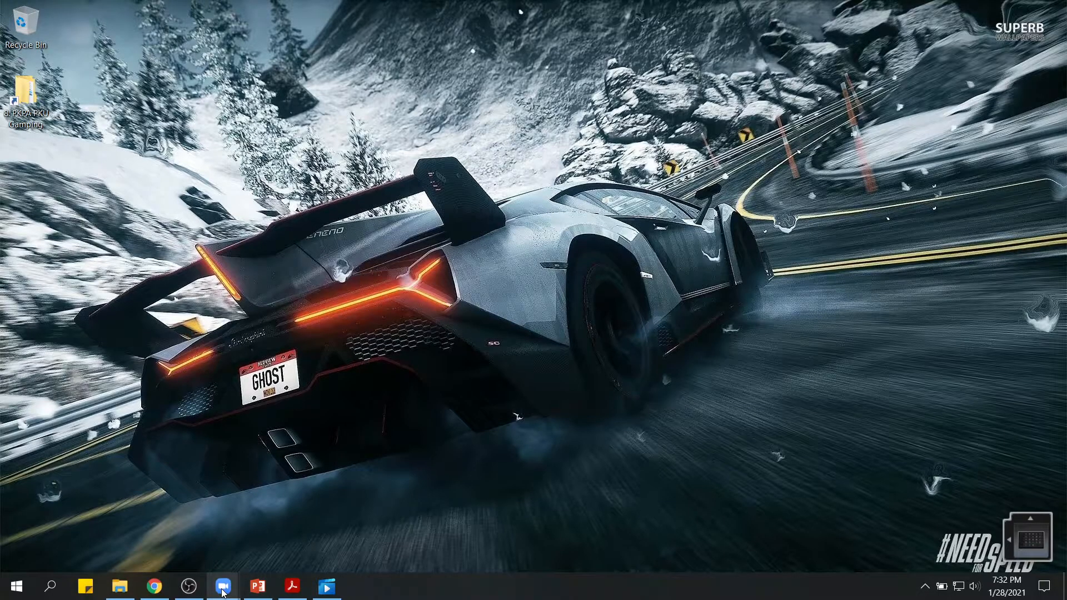
Switch to the running Zoom meeting and open its breakout room management window
mouse_move(222, 592)
left_click(233, 526)
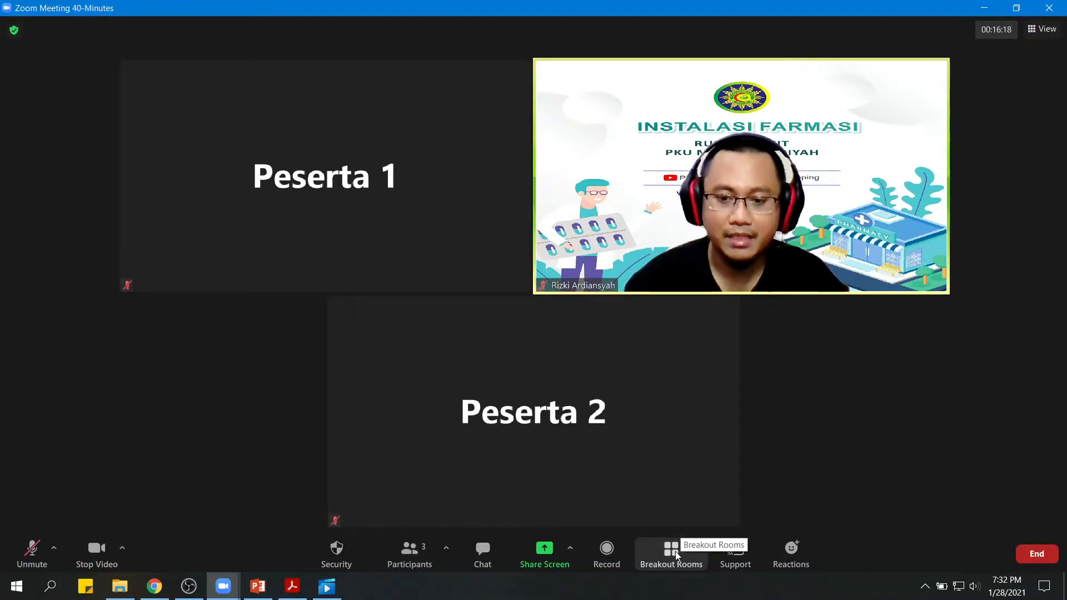
left_click(675, 551)
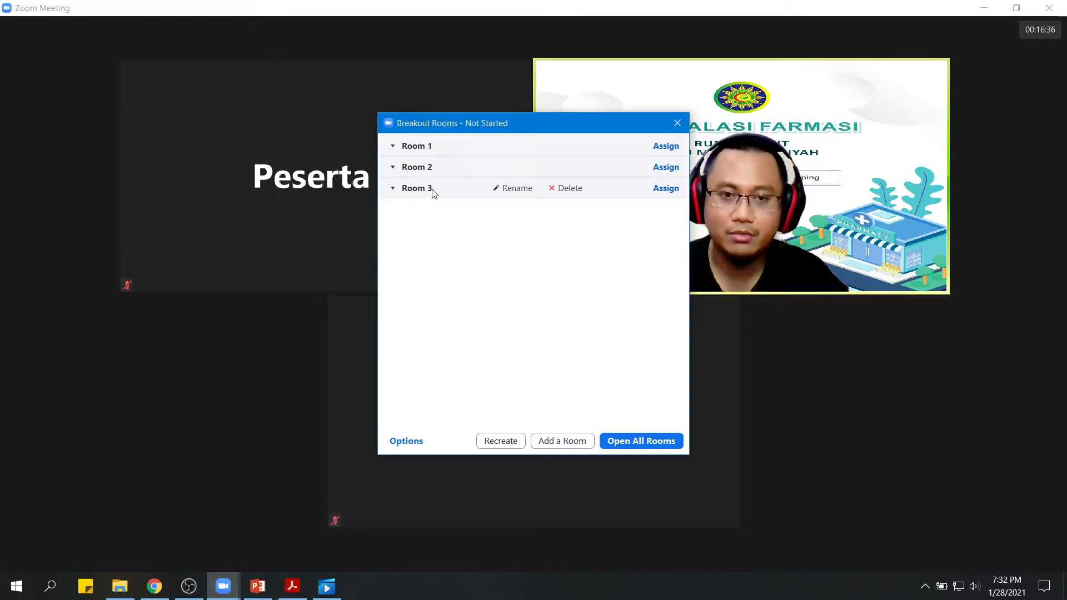
mouse_move(449, 197)
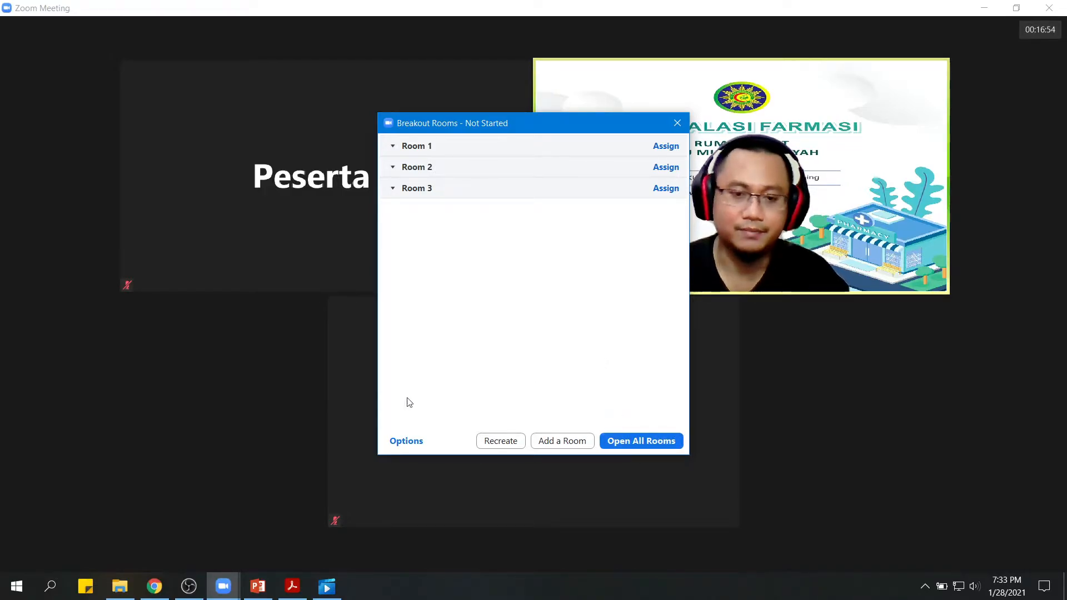
In the breakout room options, enable automatic closing and set the duration to 30 minutes
left_click(406, 442)
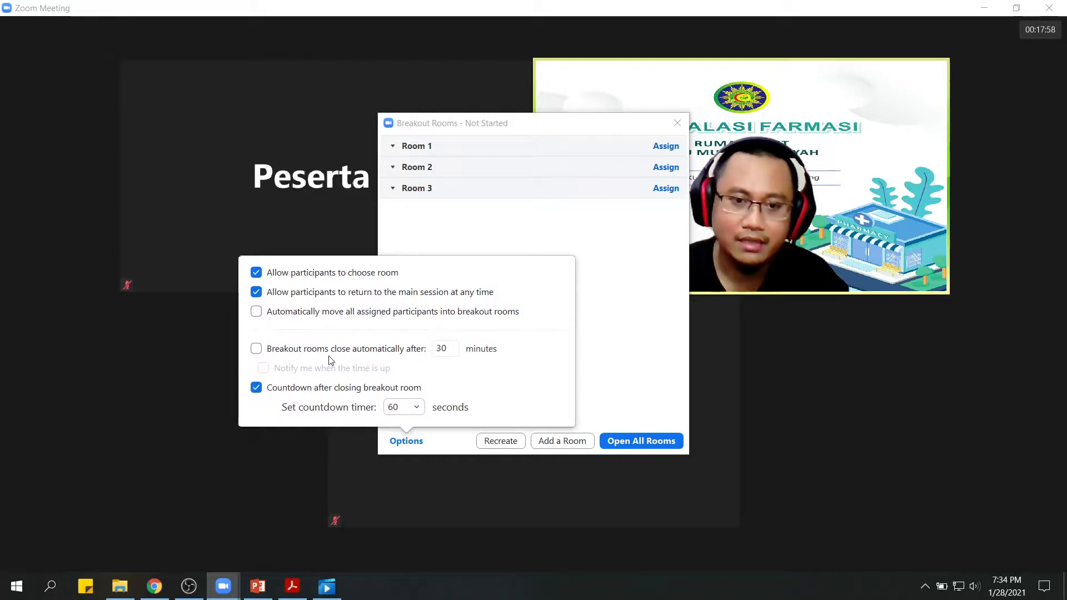
left_click(256, 349)
double_click(438, 349)
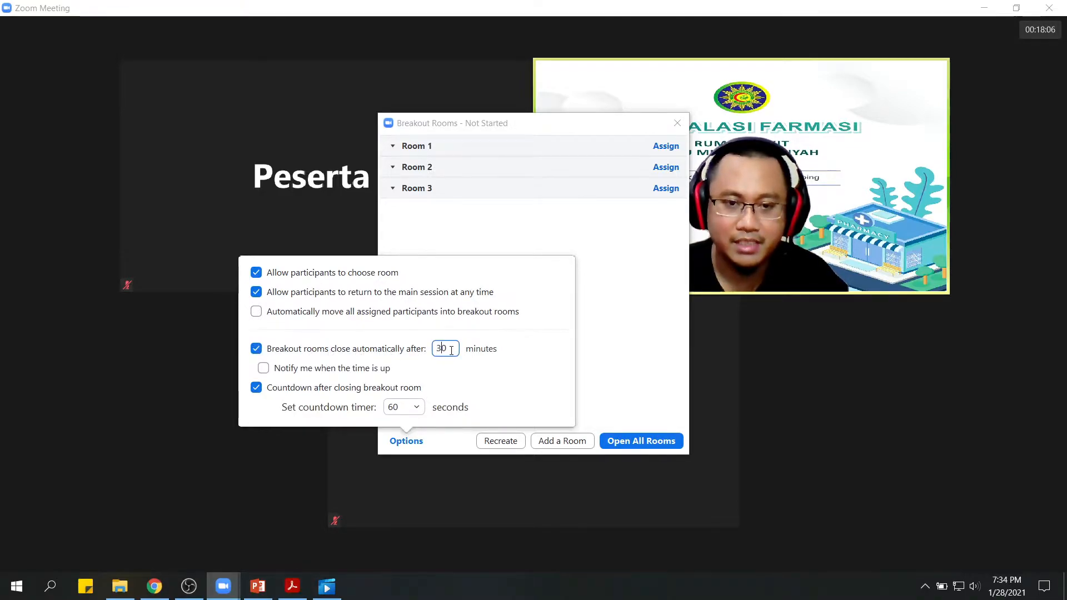
type("60")
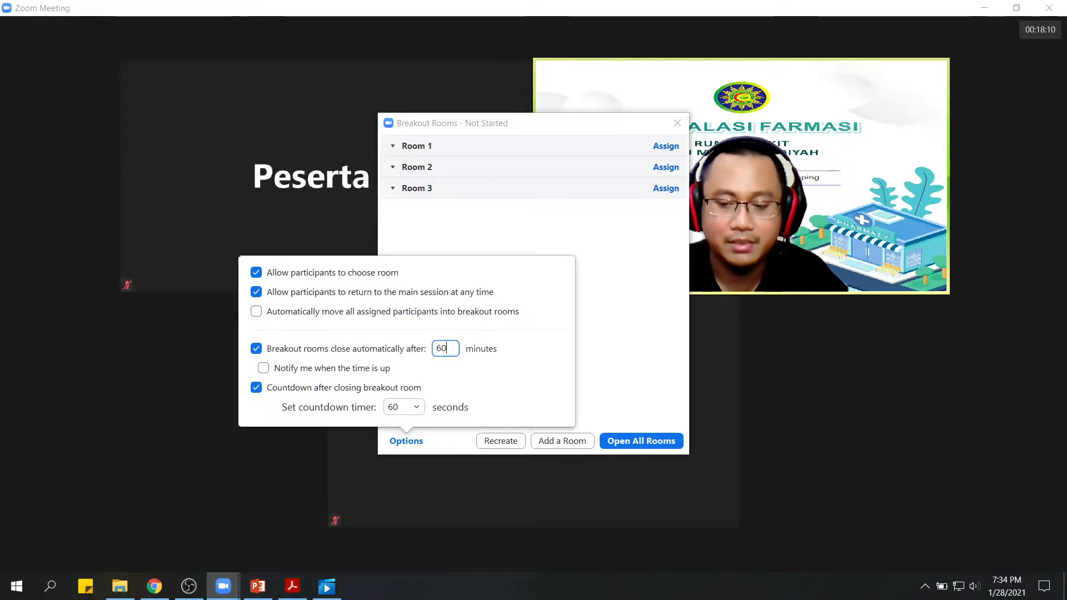
key("BackSpace")
key("BackSpace")
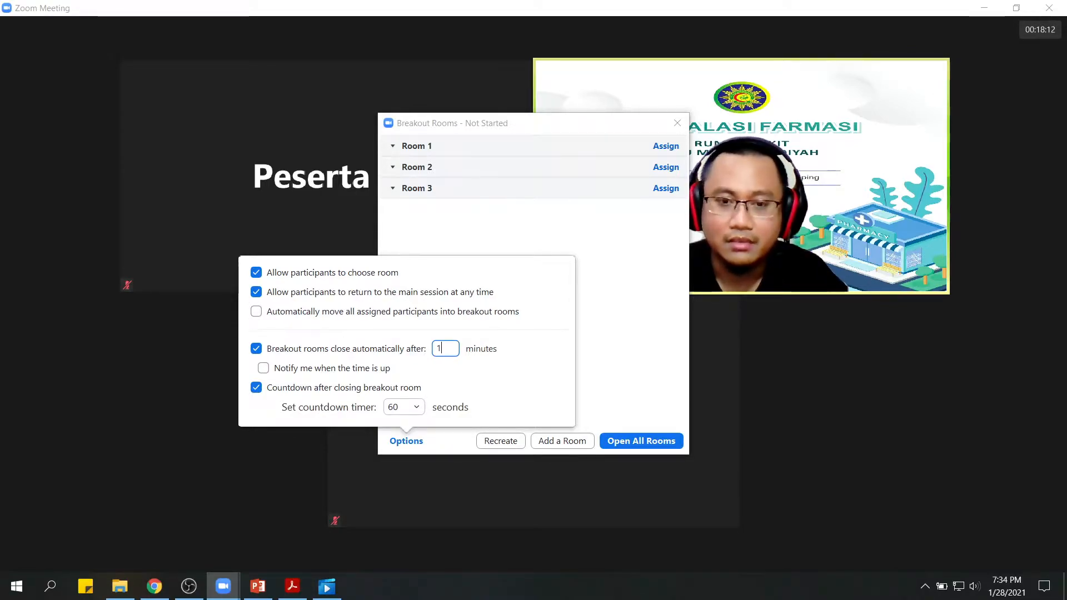
key("BackSpace")
key("BackSpace")
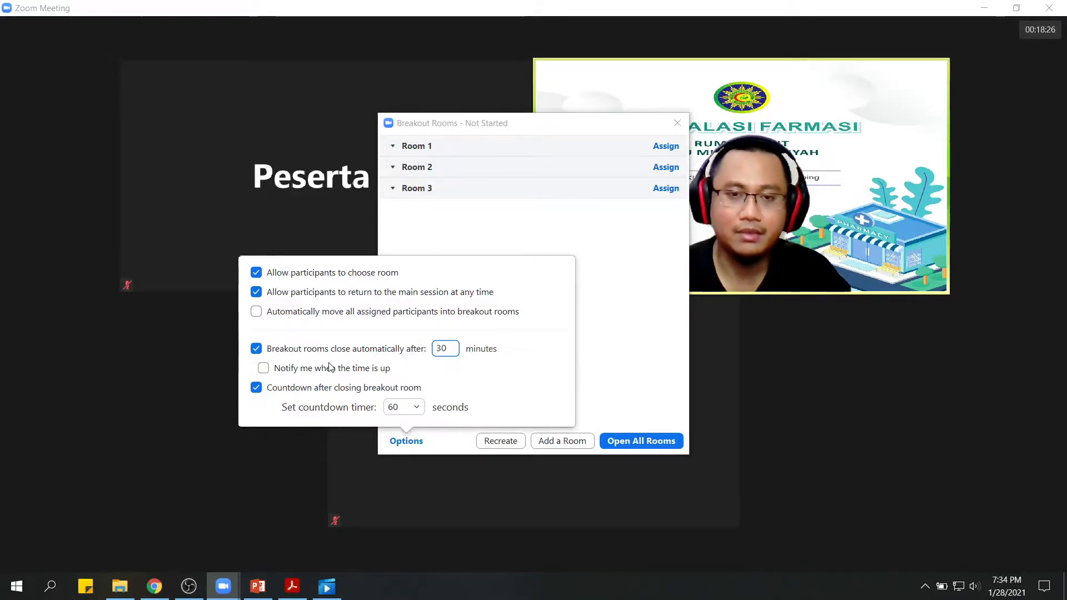
Reposition the Breakout Rooms window slightly and review its participant and timer options
left_click_drag(483, 129, 461, 137)
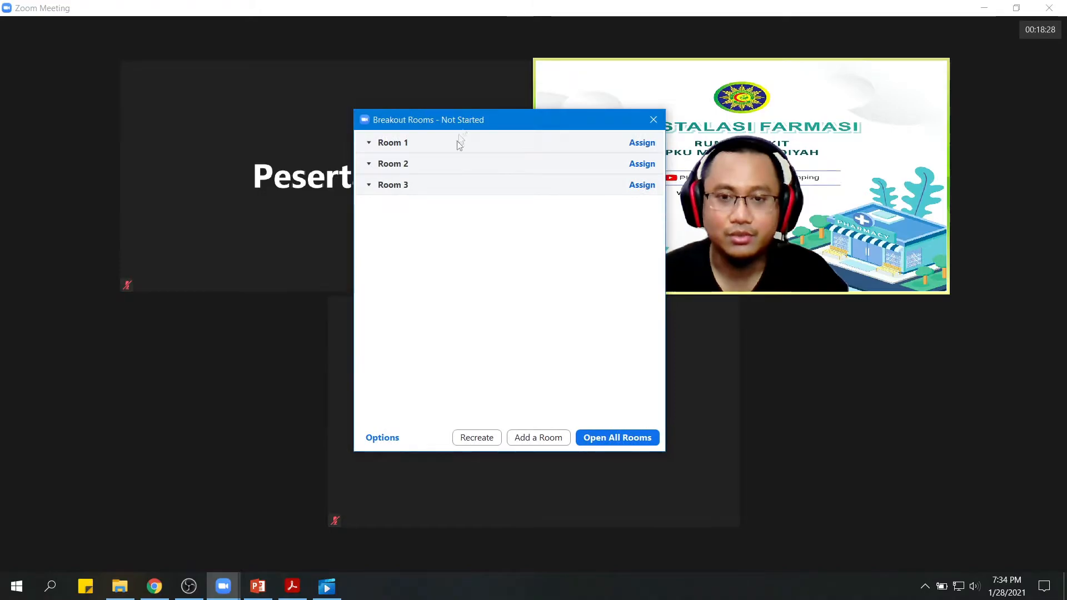
left_click(383, 437)
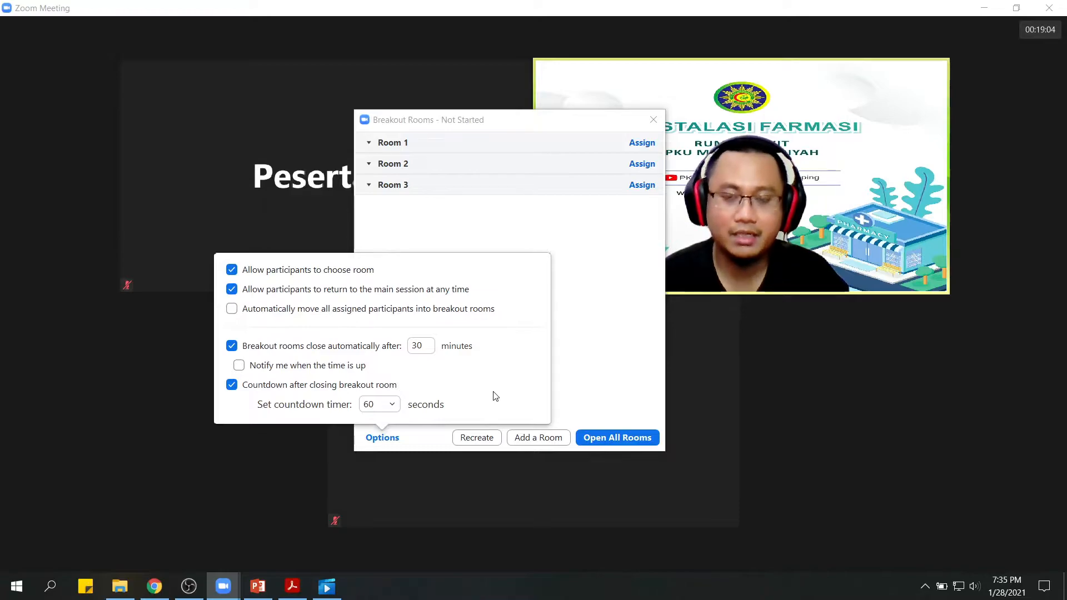
left_click(627, 360)
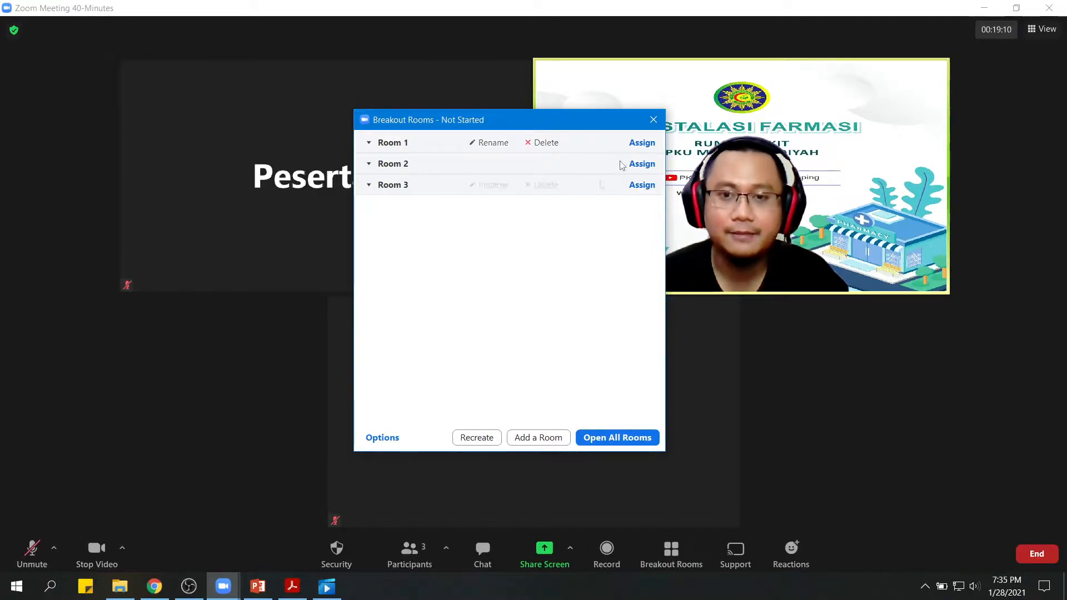
Recreate the 3 breakout rooms with participants assigned automatically
left_click(479, 440)
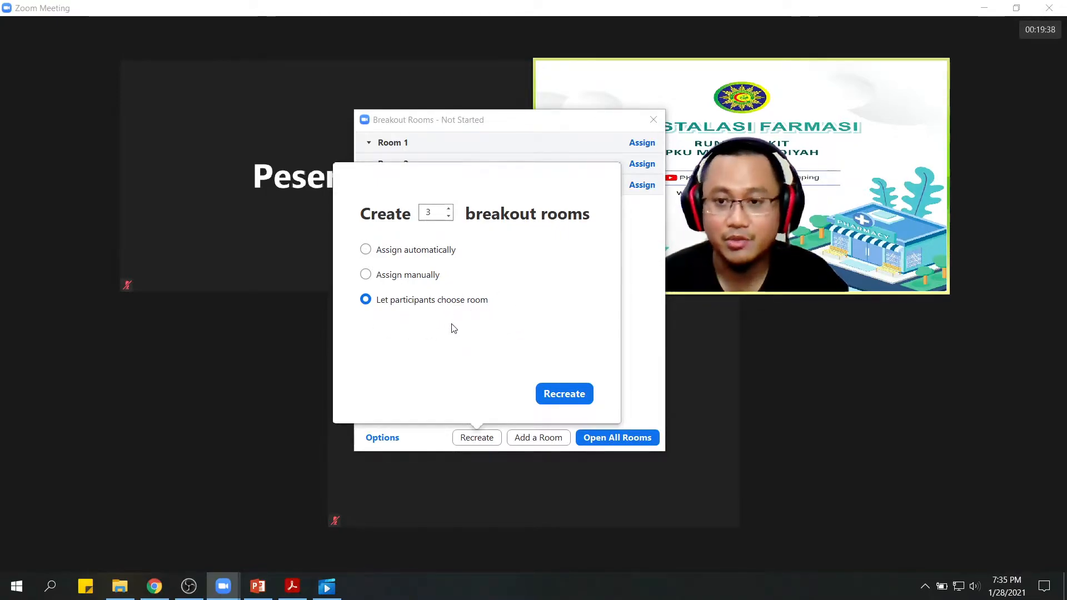
left_click(405, 251)
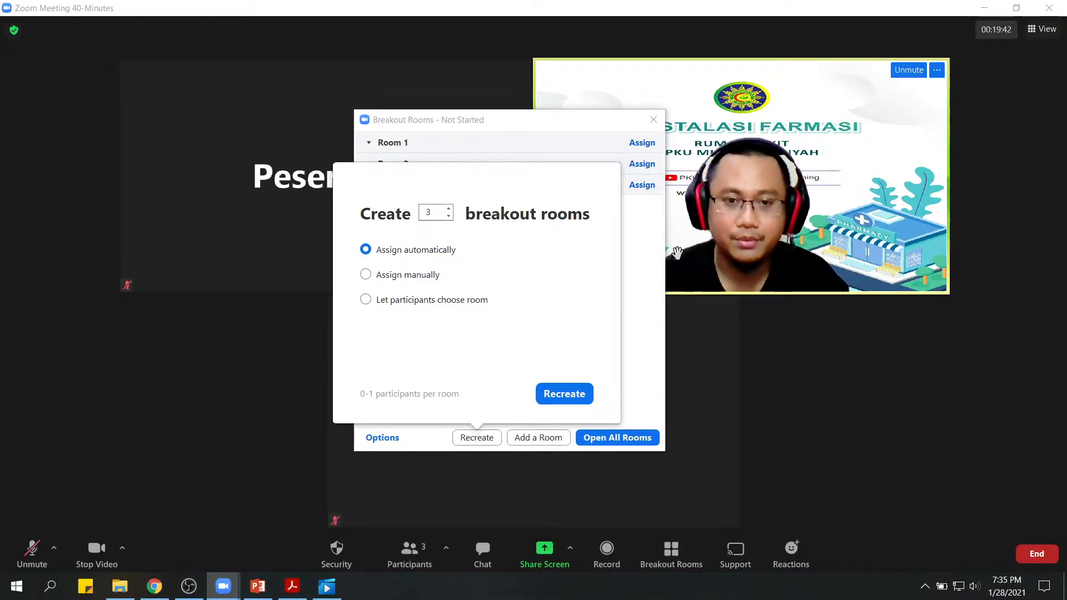
left_click(553, 392)
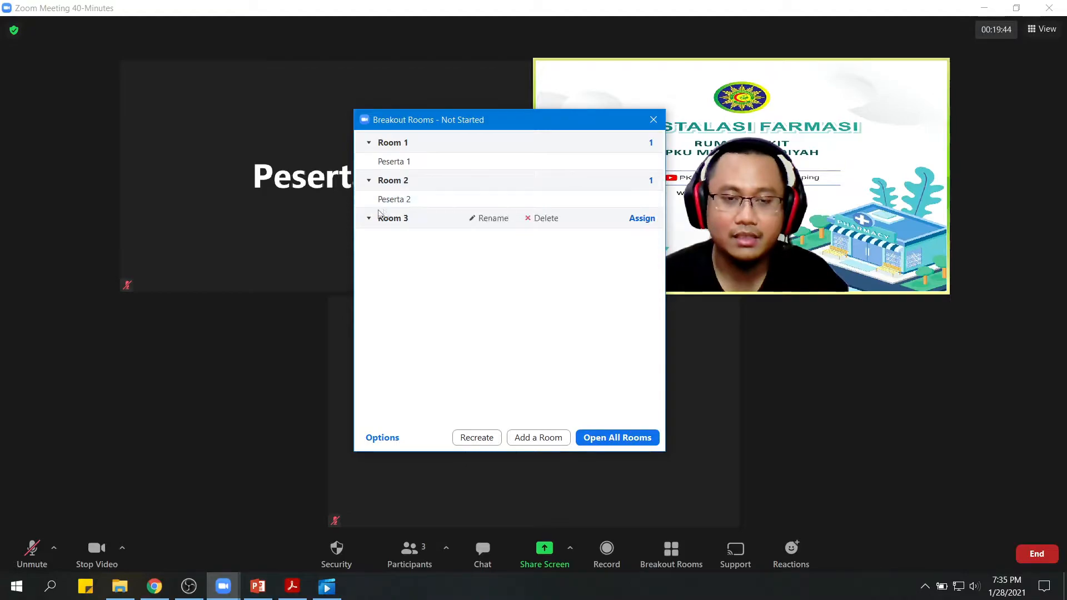
Recreate the breakout rooms again with the number of rooms set to 5, keeping automatic assignment
left_click(473, 438)
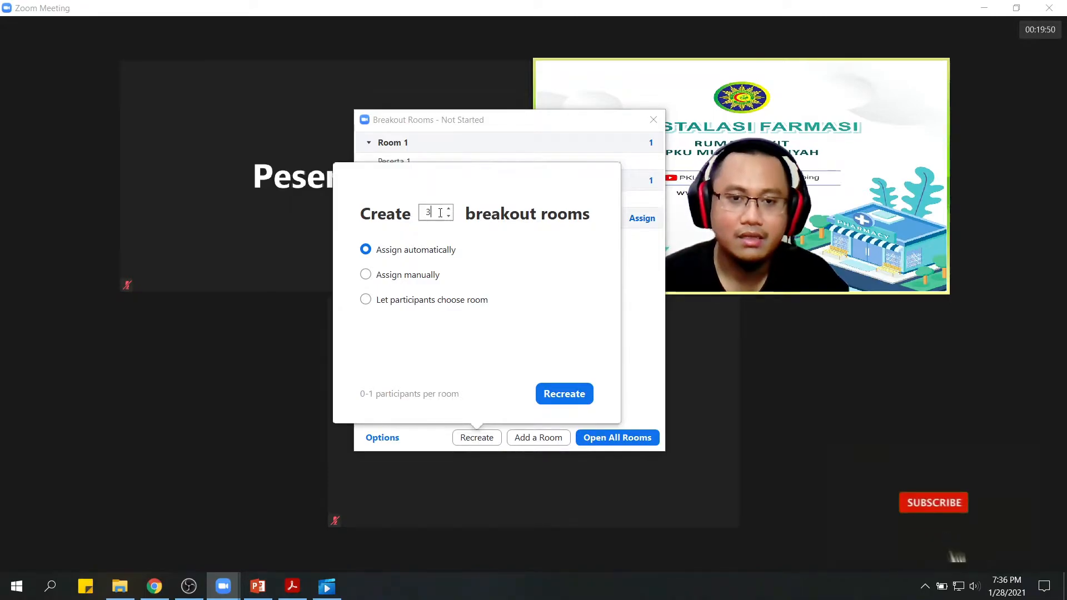
left_click_drag(437, 212, 418, 215)
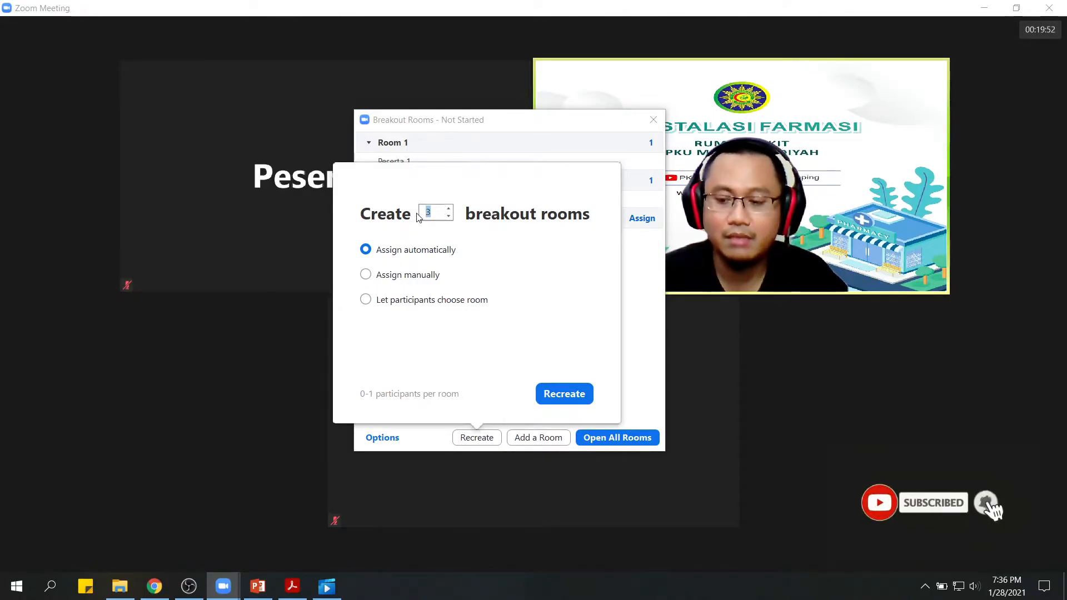
type("10")
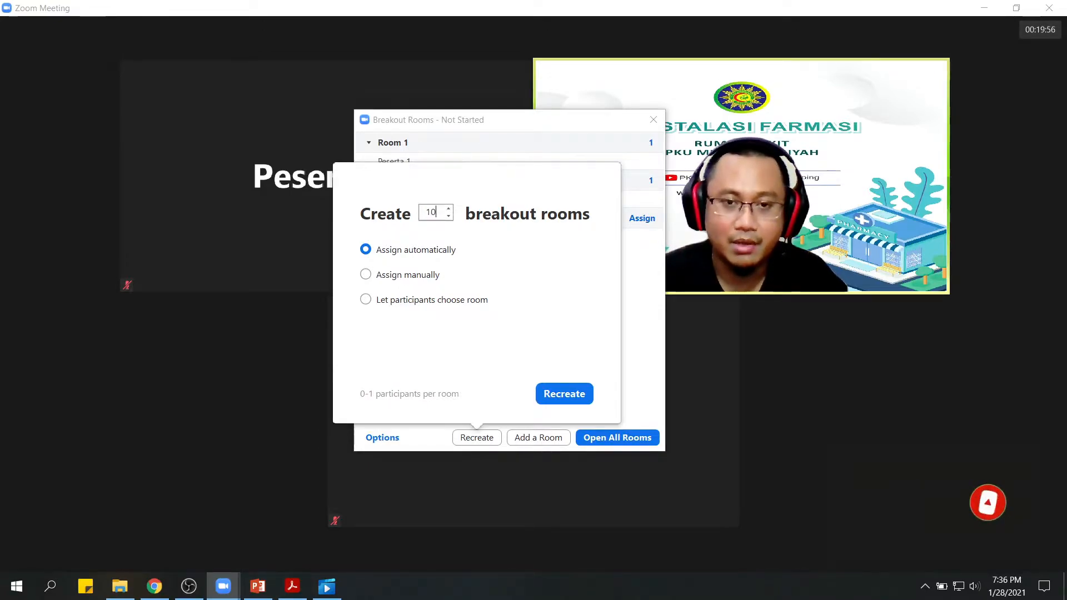
key("BackSpace")
key("BackSpace")
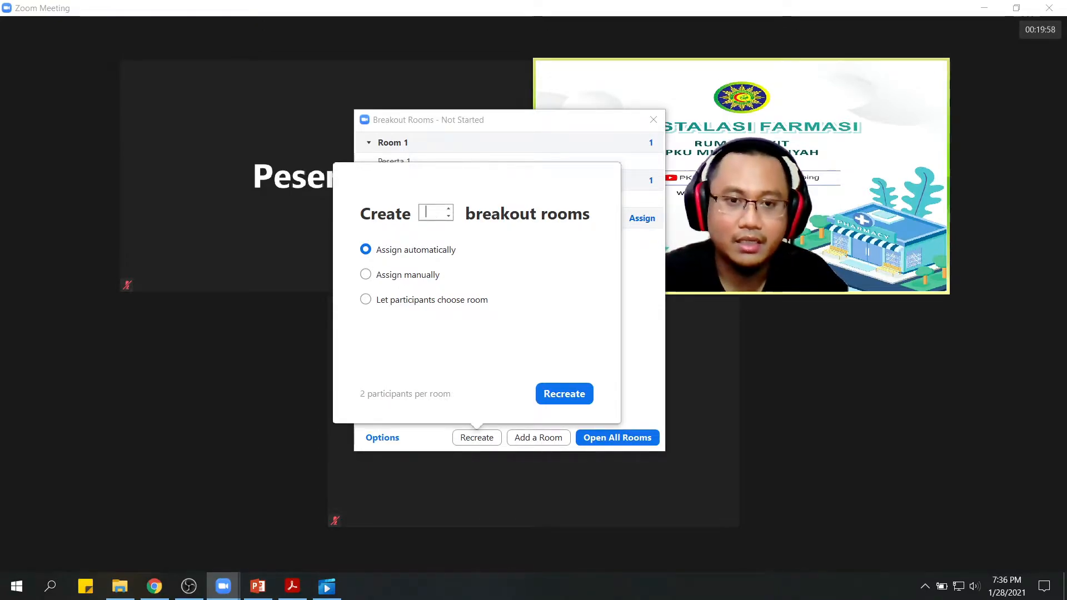
type("50")
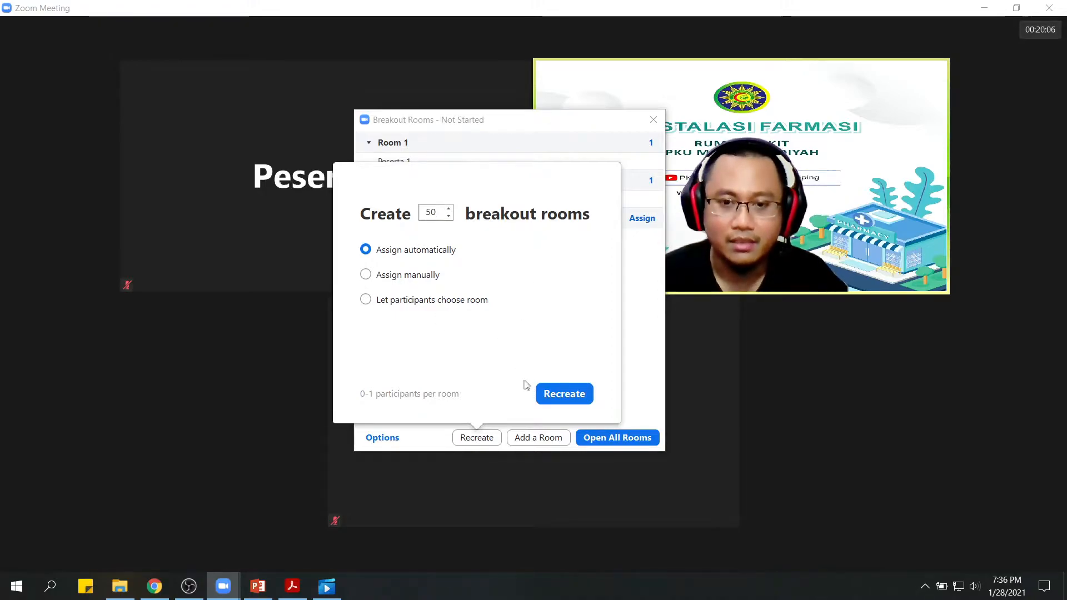
left_click_drag(437, 212, 409, 211)
type("5")
left_click(559, 394)
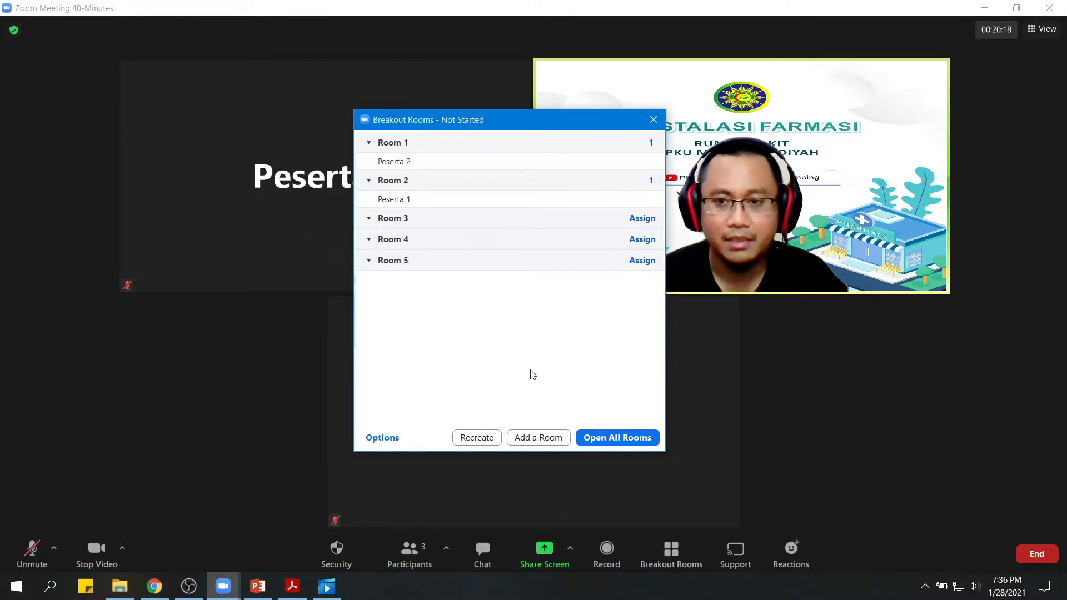
Rename breakout Room 3 as "diskusi farmasi"
mouse_move(402, 162)
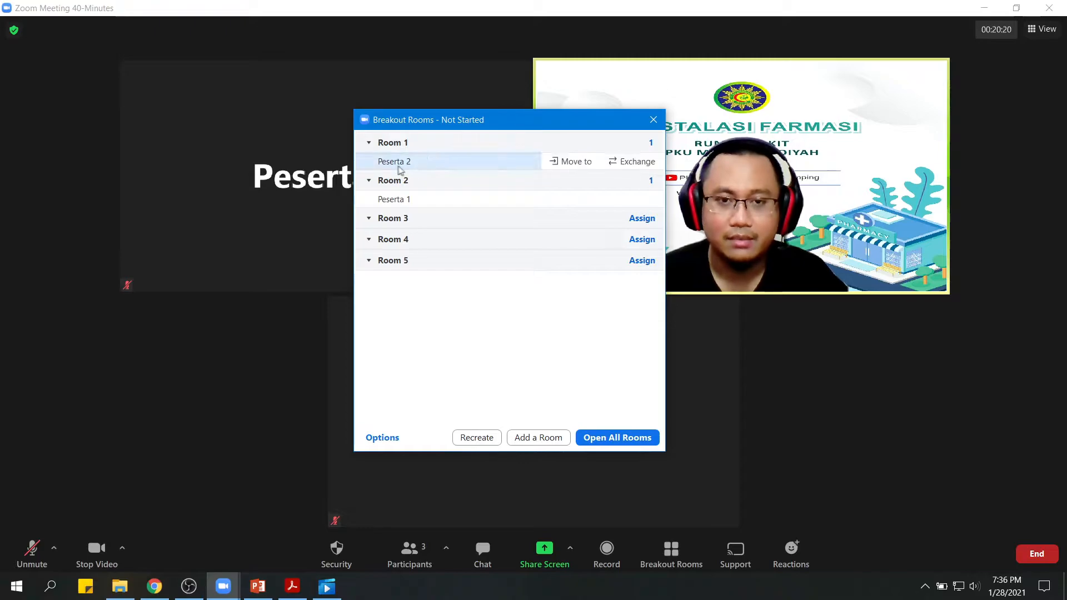
mouse_move(405, 204)
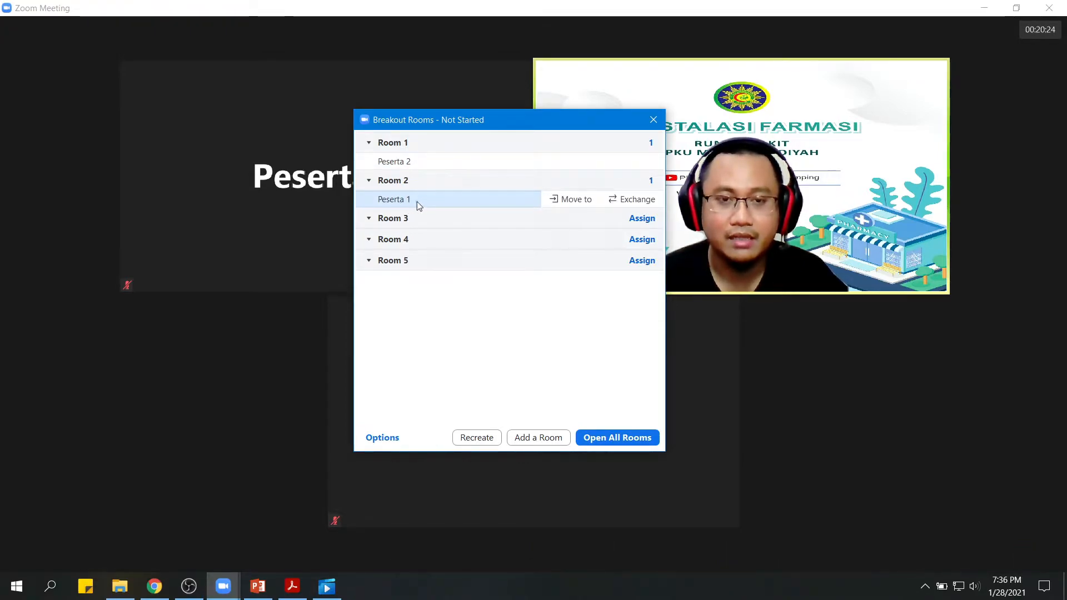
mouse_move(454, 173)
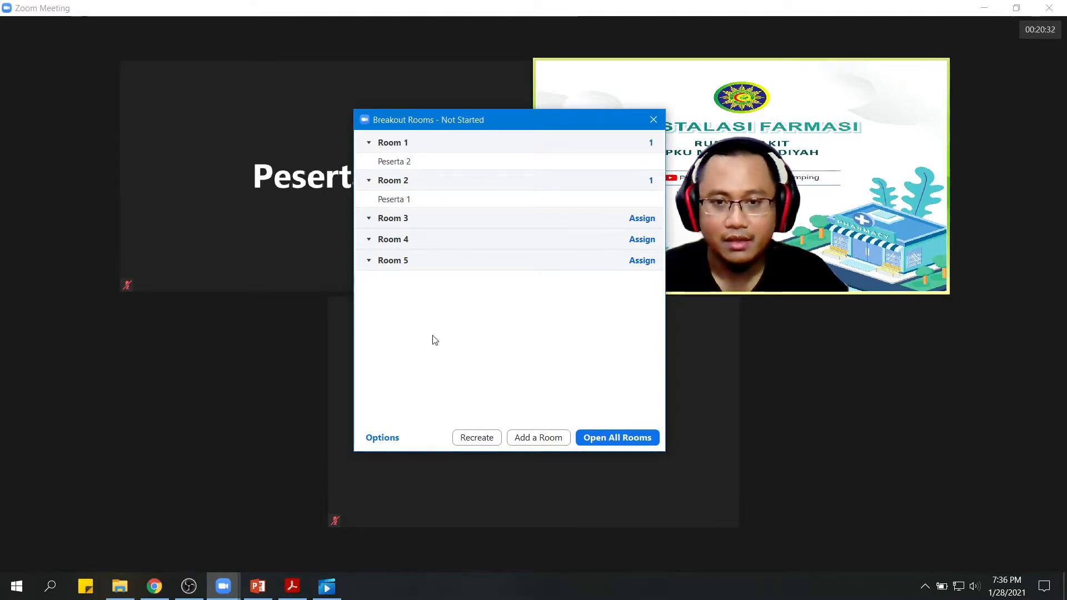
mouse_move(456, 143)
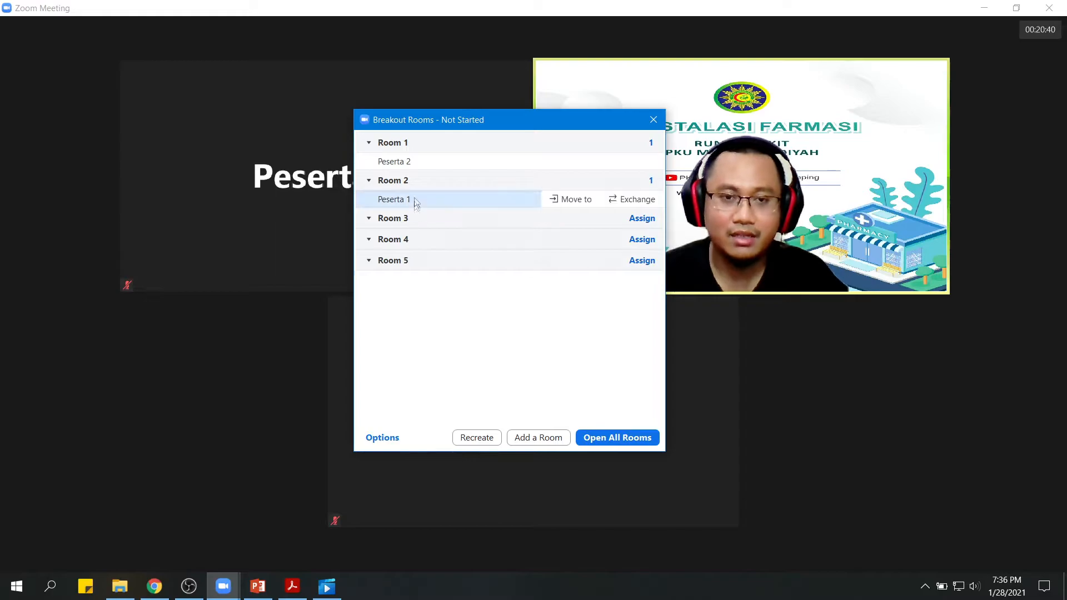
mouse_move(466, 252)
mouse_move(414, 225)
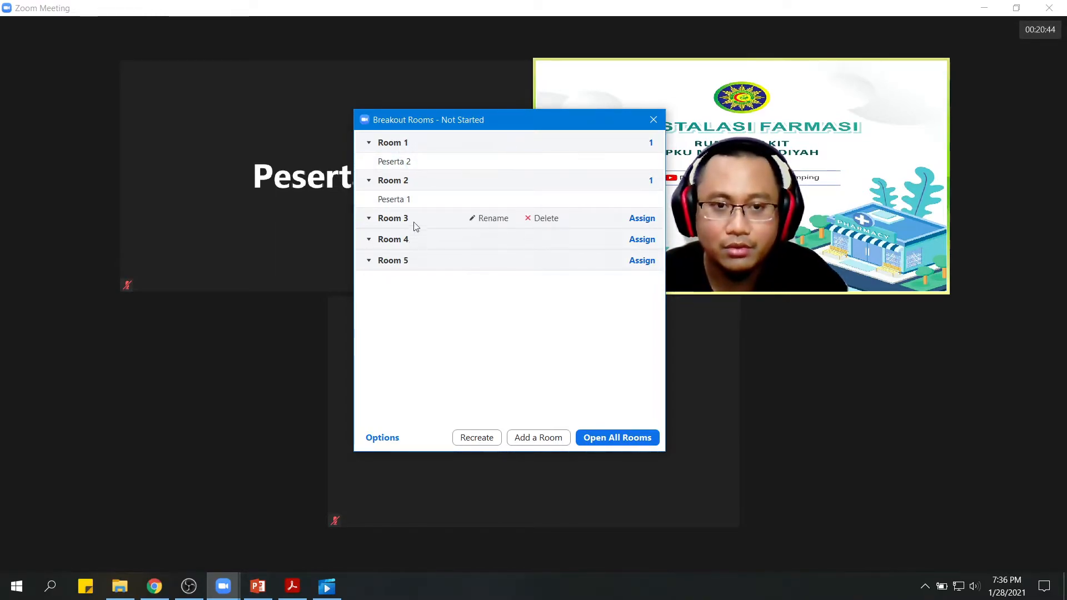
left_click(485, 220)
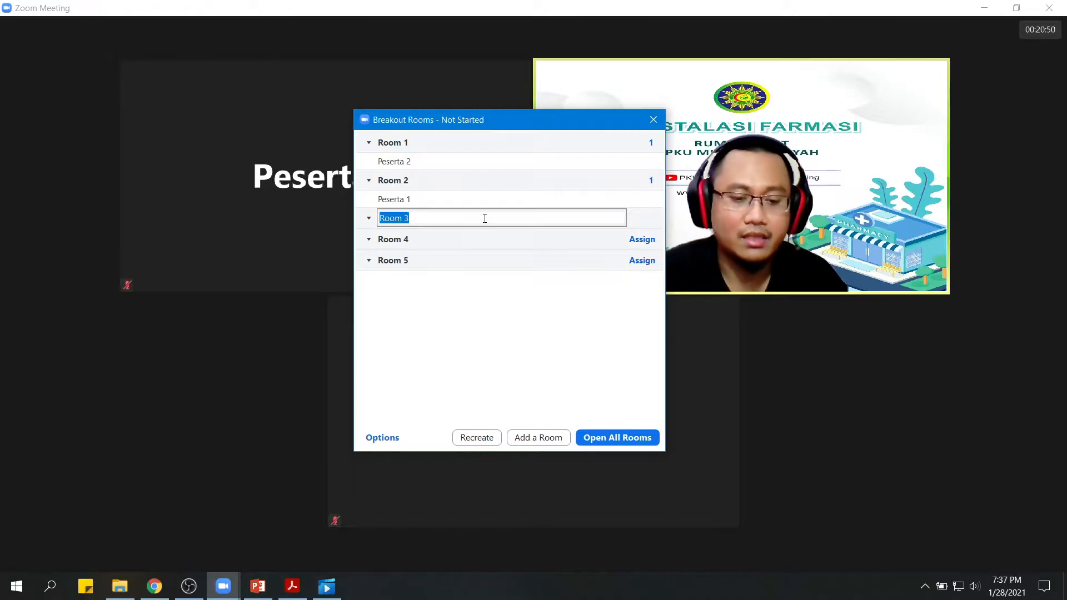
type("diskusi farmasi")
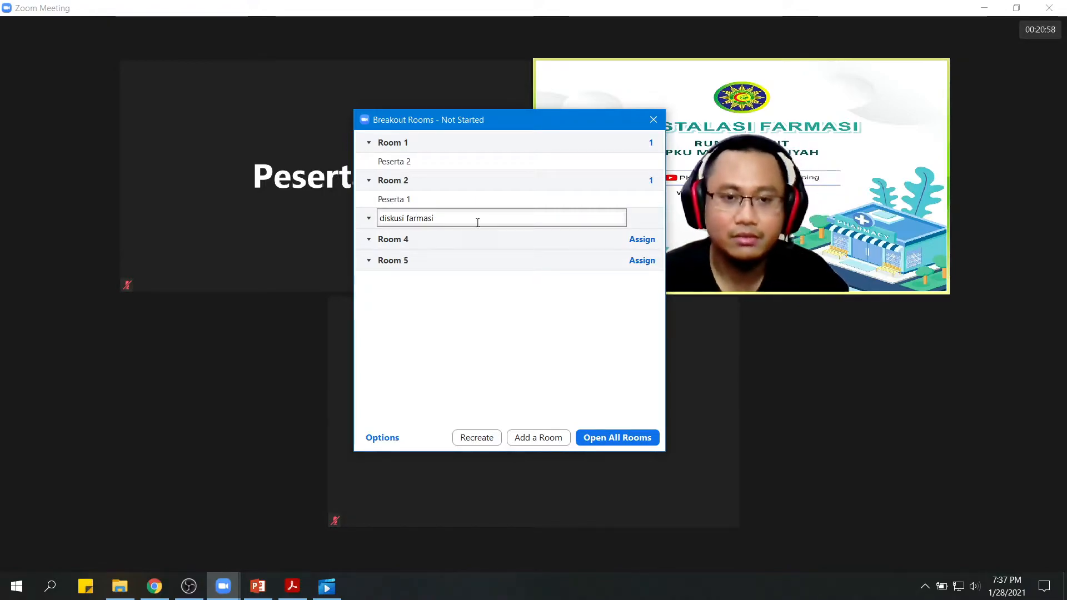
left_click(408, 241)
mouse_move(509, 262)
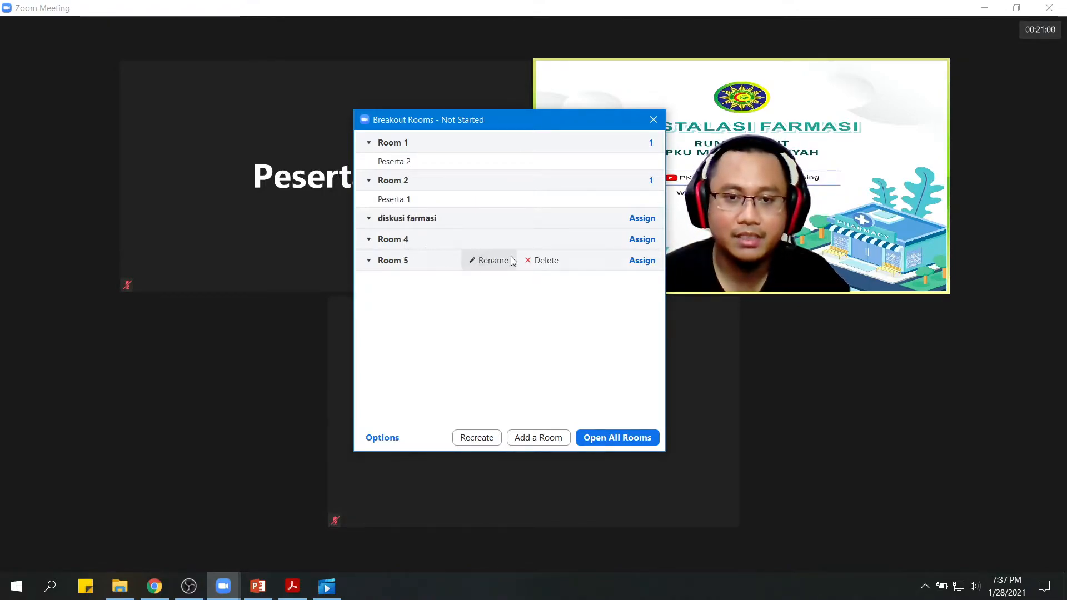
Rename breakout Room 5 as "diskusi keuangan"
left_click(481, 265)
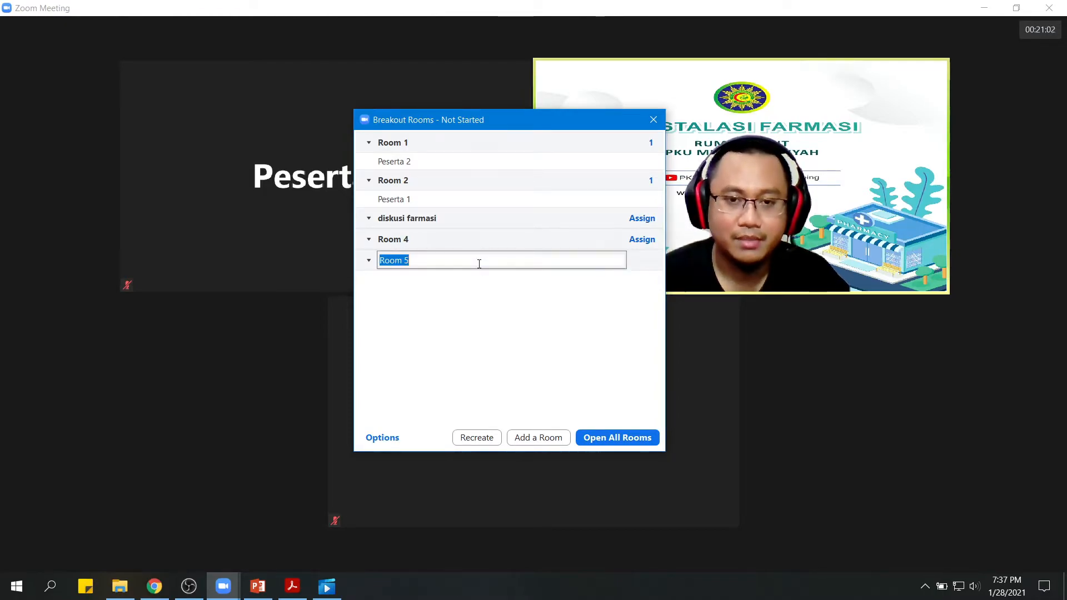
type("diskus")
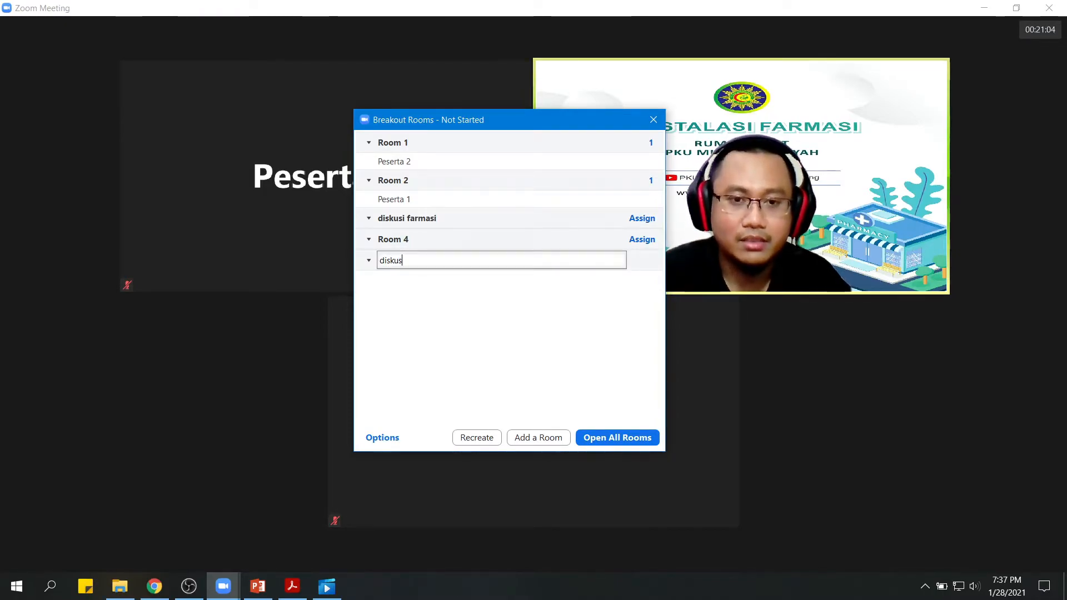
type("i keuangan")
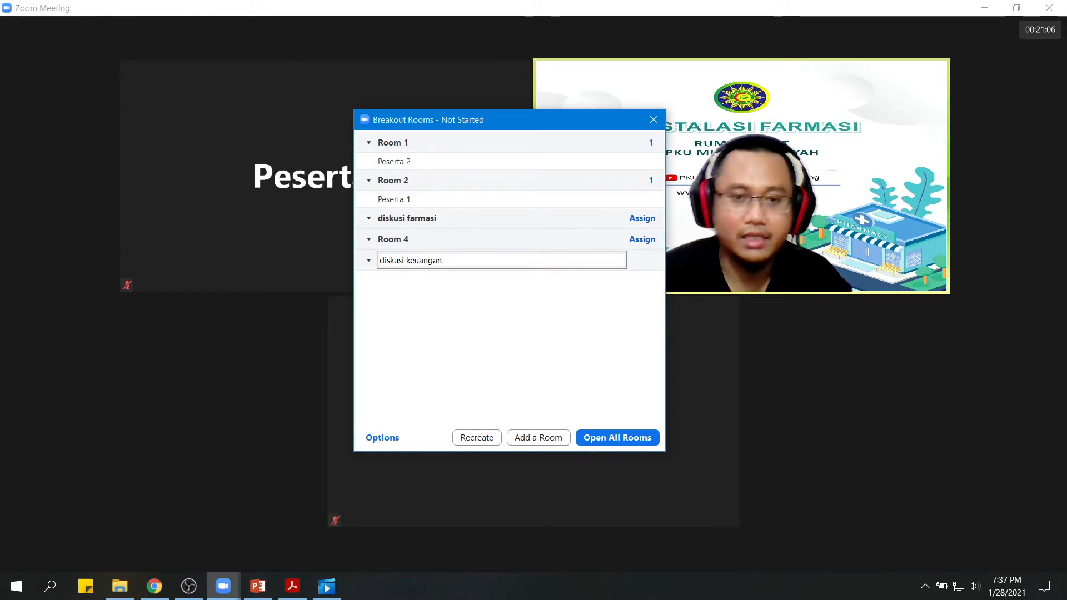
left_click(453, 300)
Delete breakout Room 4 and add two more rooms to the list
mouse_move(437, 225)
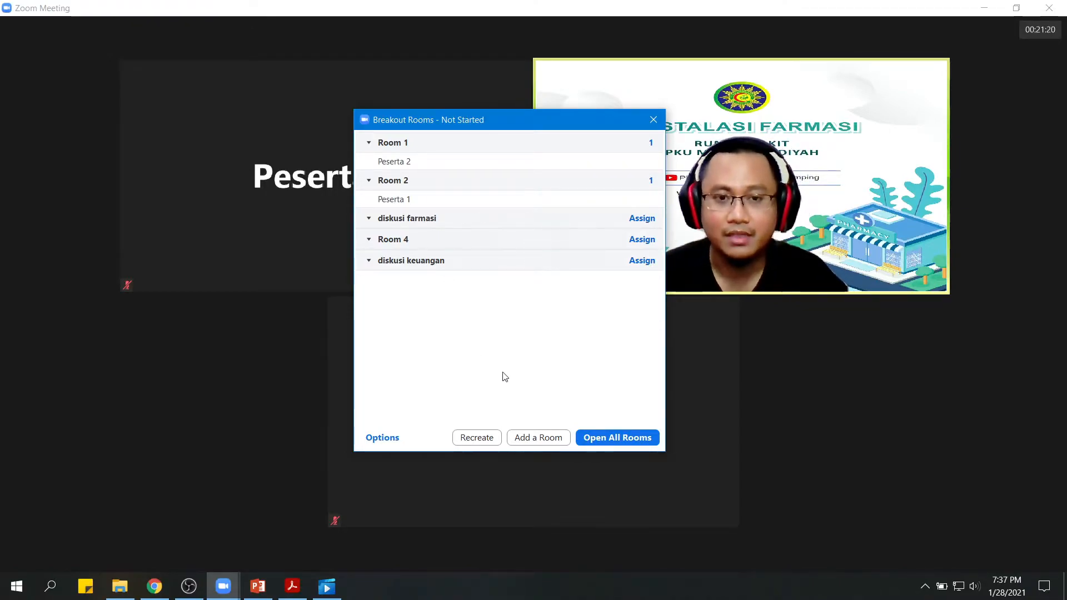
mouse_move(547, 220)
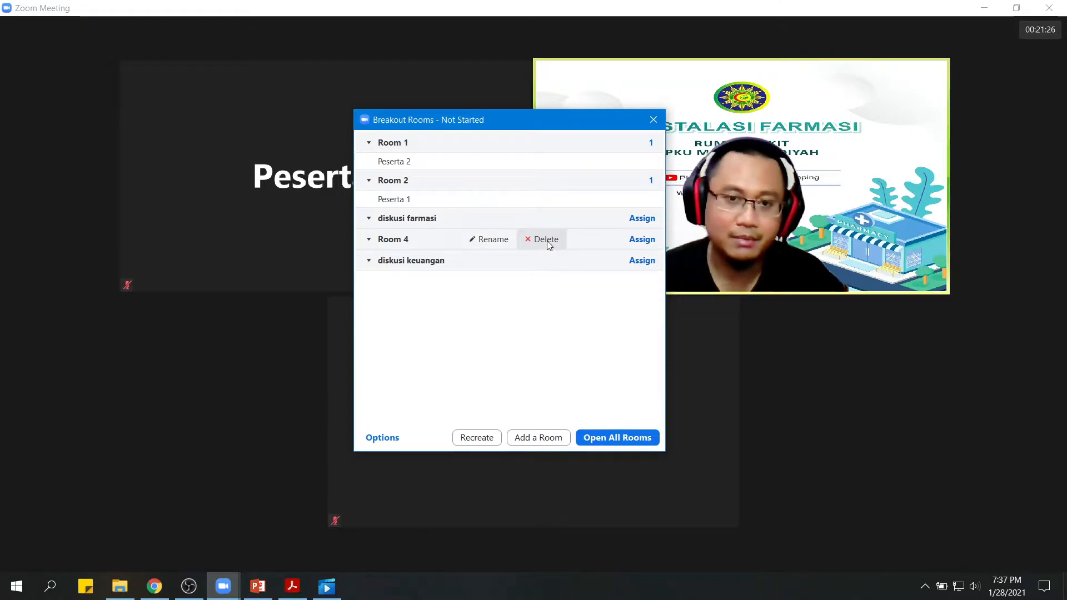
left_click(546, 240)
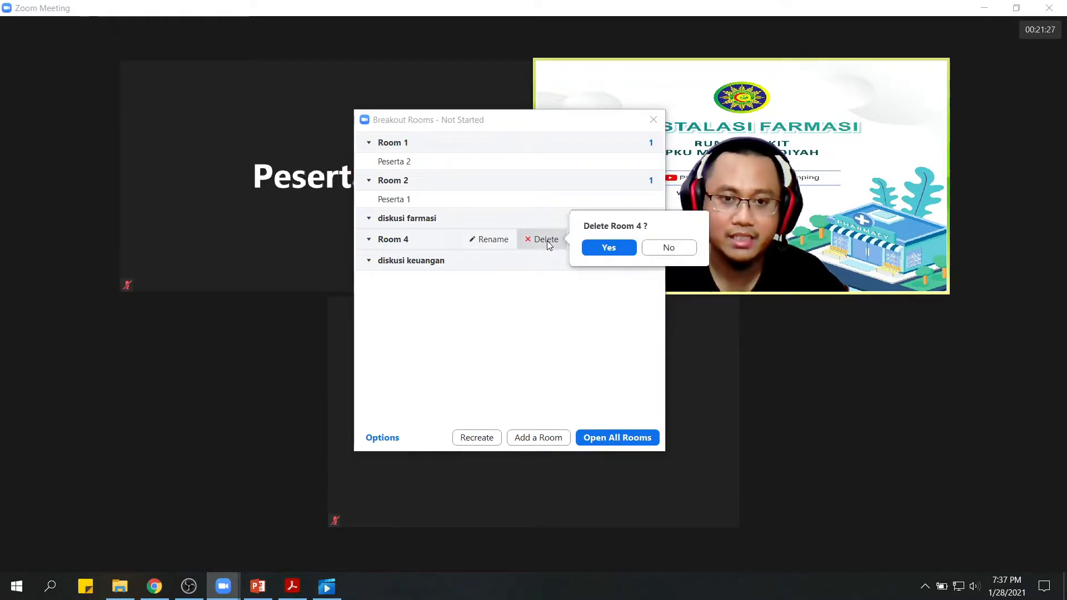
left_click(606, 248)
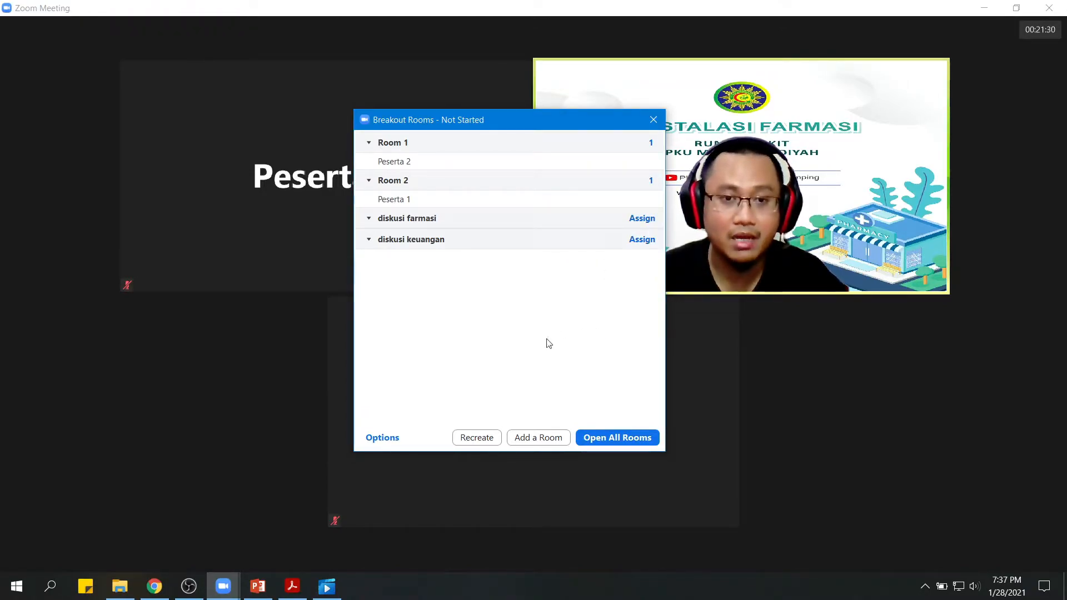
left_click(533, 438)
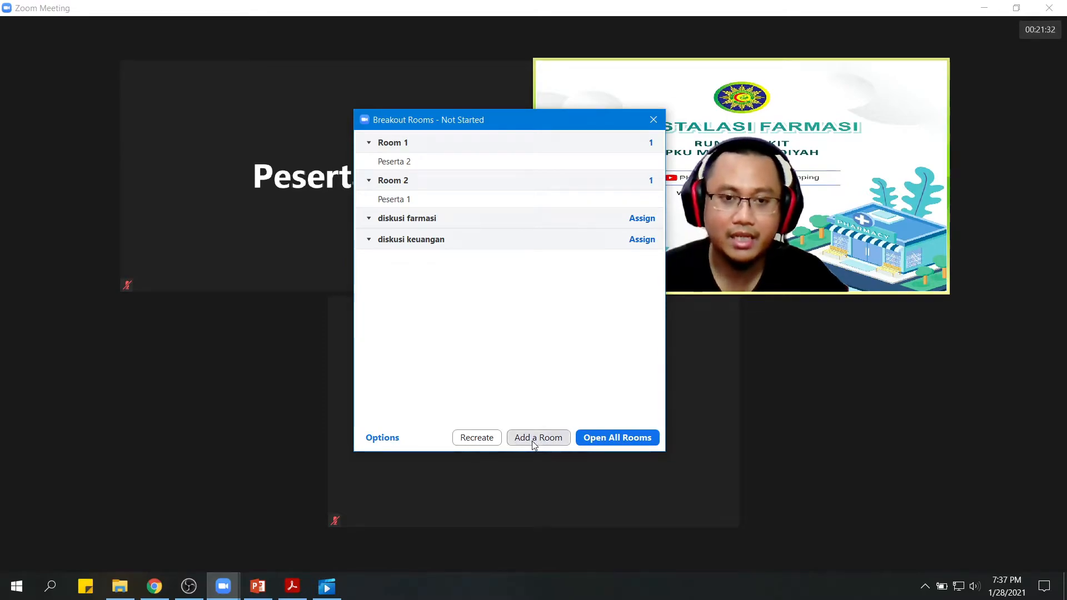
left_click(532, 442)
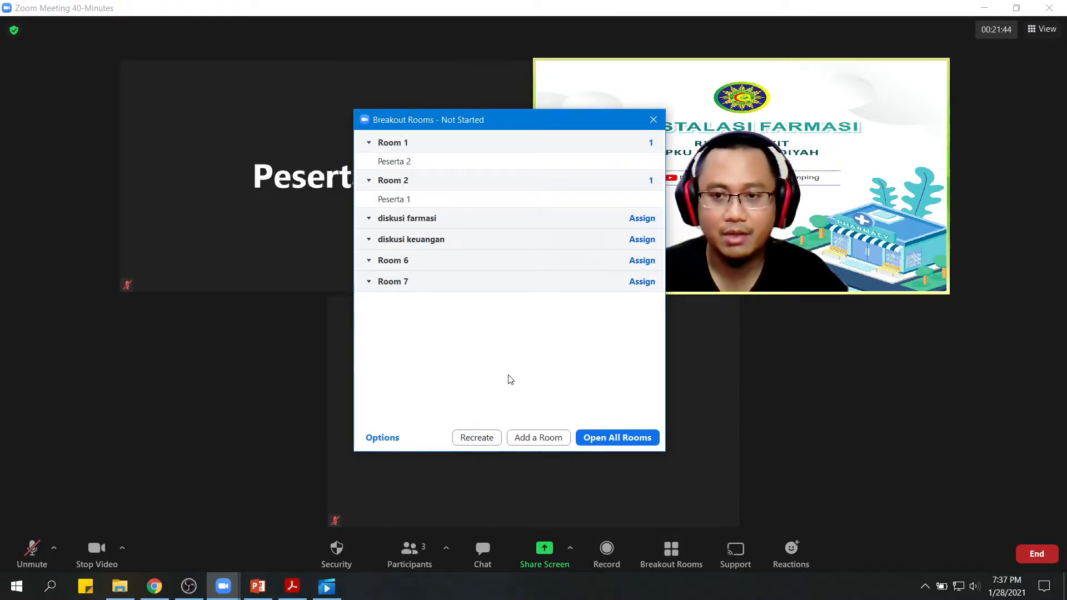
Recreate the breakout rooms with the number of rooms set to 3 and participants assigned manually
left_click(469, 439)
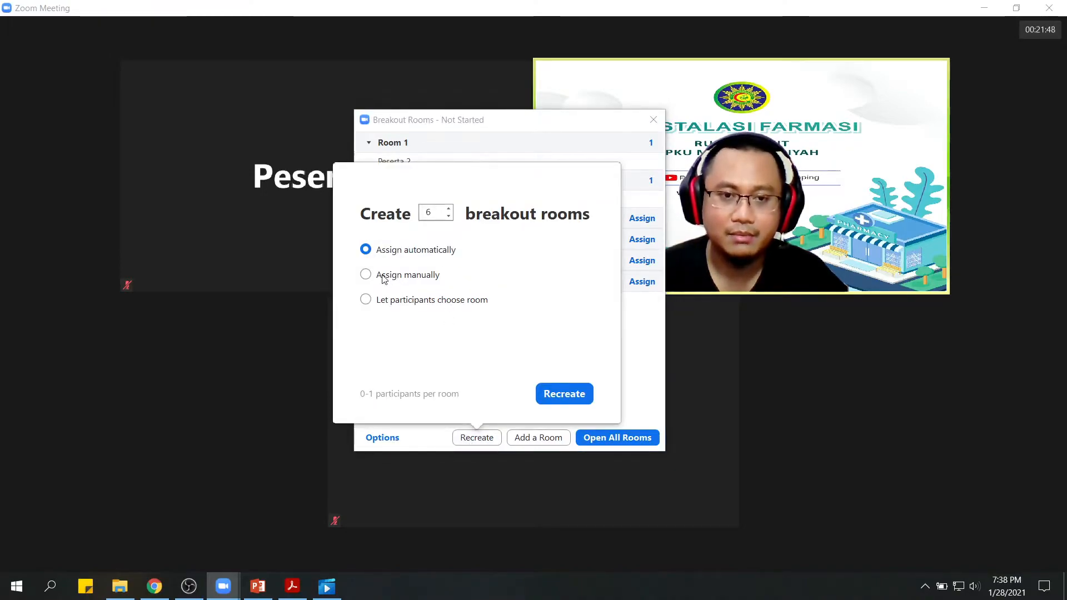
left_click(383, 277)
left_click(448, 216)
left_click(449, 216)
left_click(448, 216)
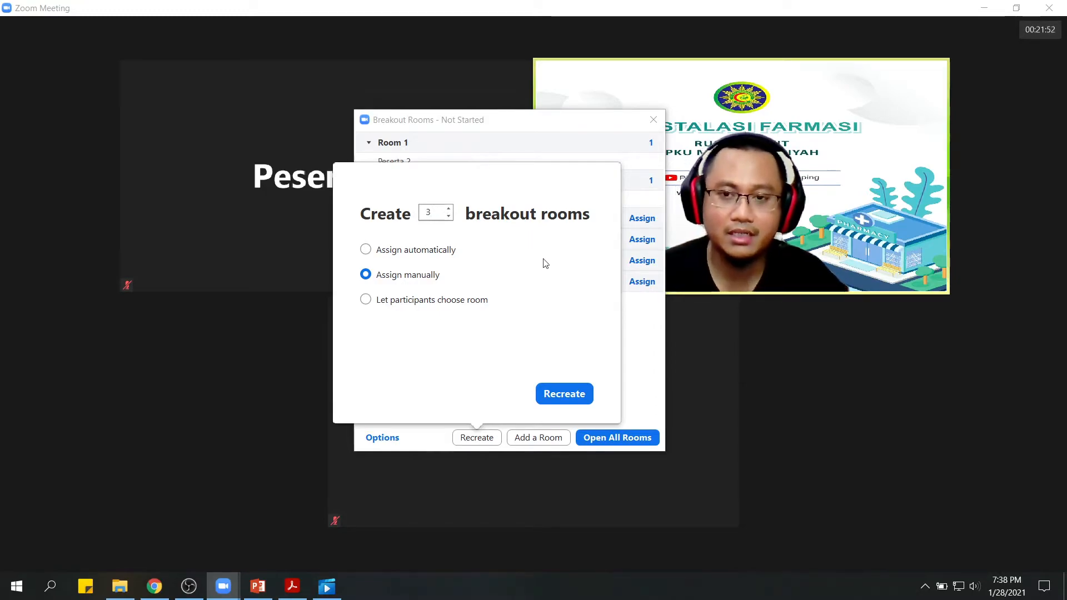
left_click(577, 398)
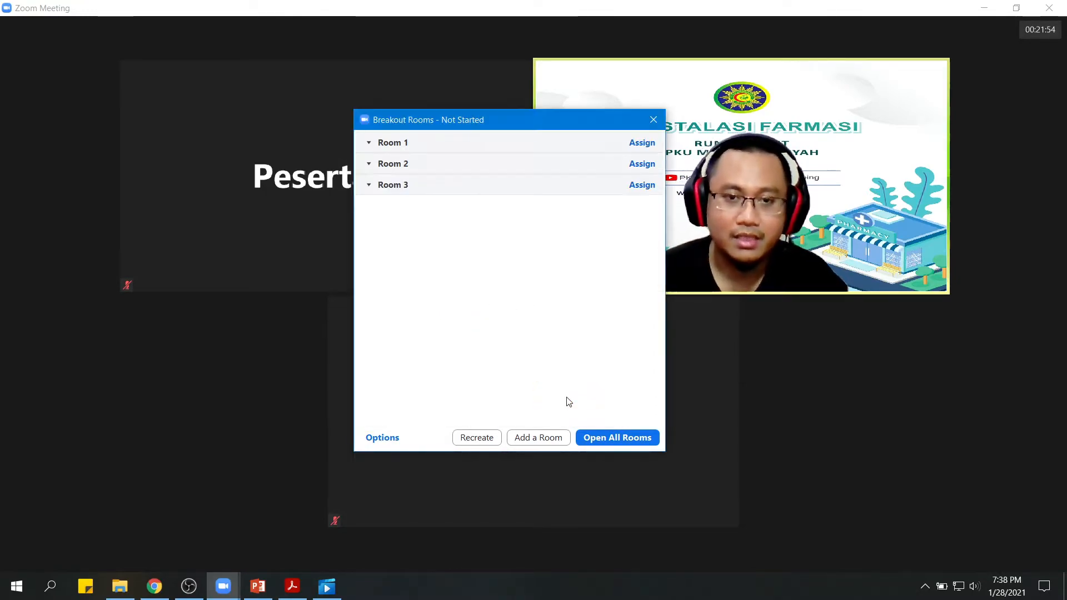
Assign Peserta 1 to Room 1 and Peserta 2 to Room 2, keeping Room 2's participant list expanded
mouse_move(389, 149)
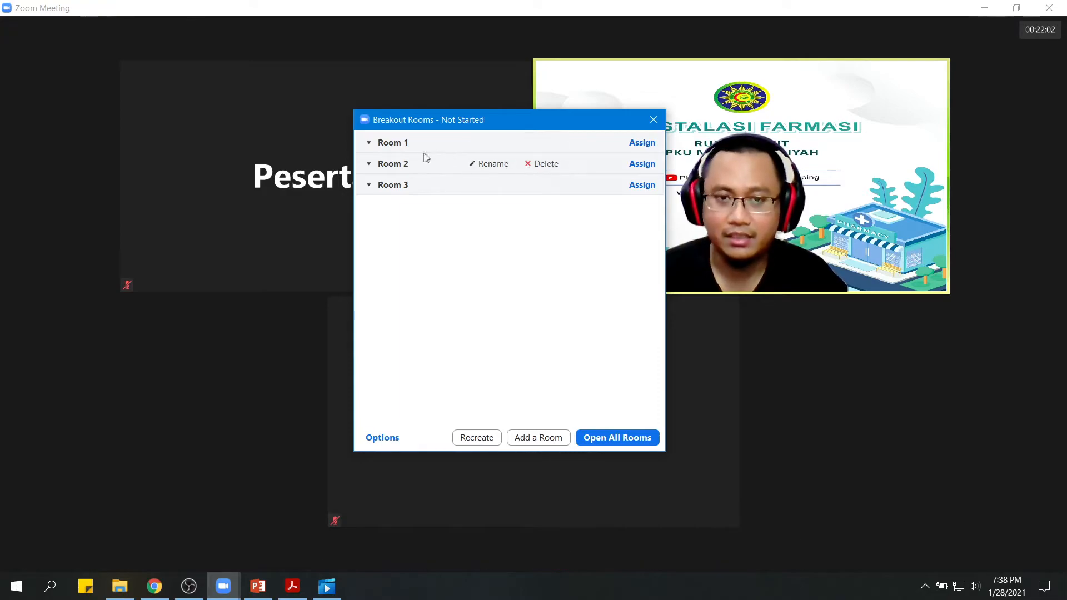
left_click(642, 144)
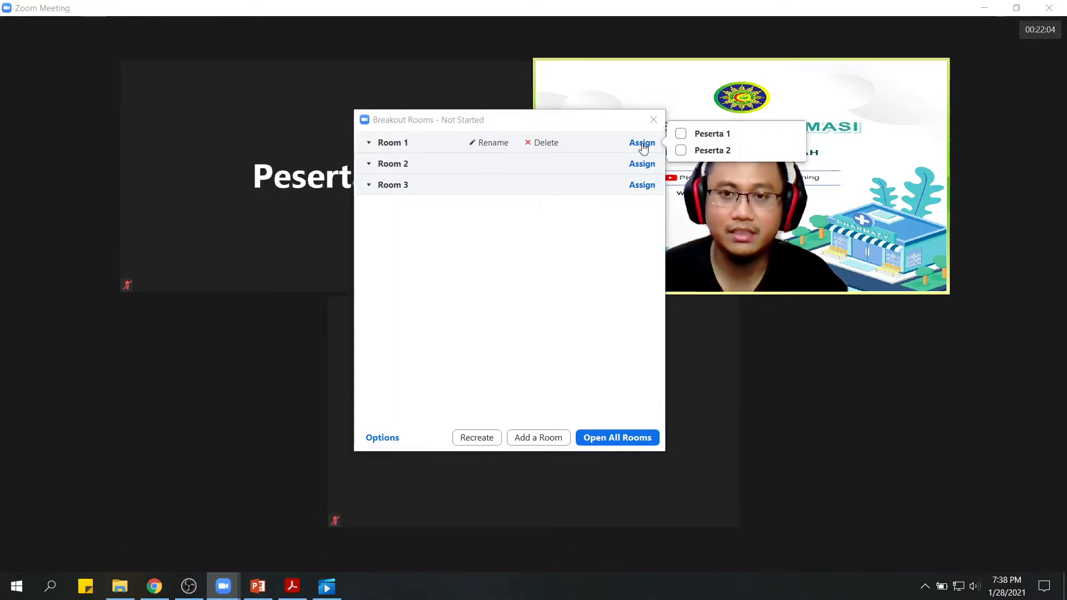
left_click(710, 135)
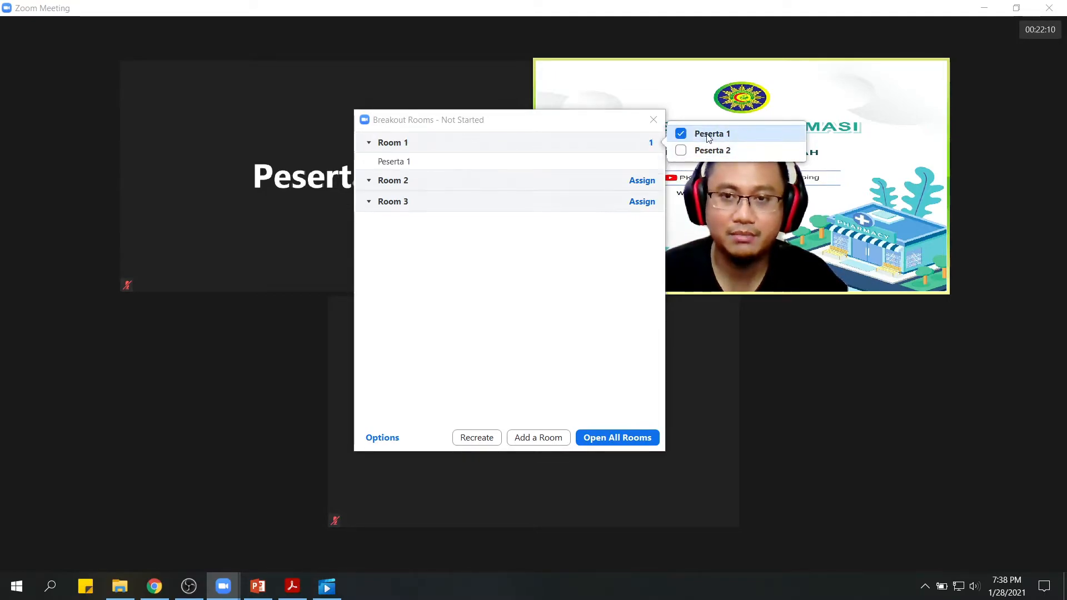
left_click(431, 184)
left_click(642, 180)
left_click(681, 181)
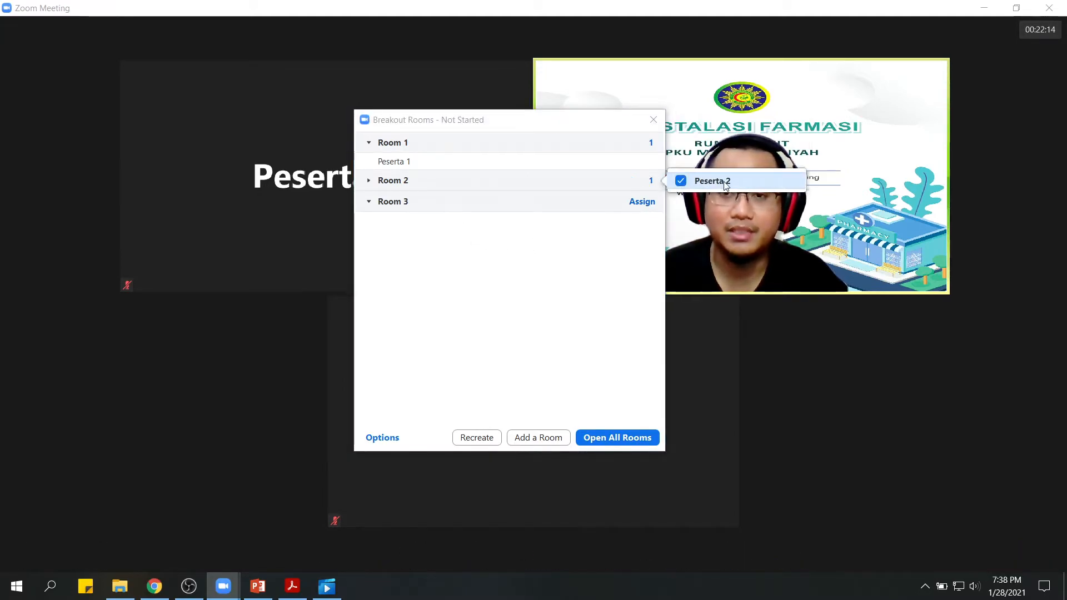
left_click(633, 282)
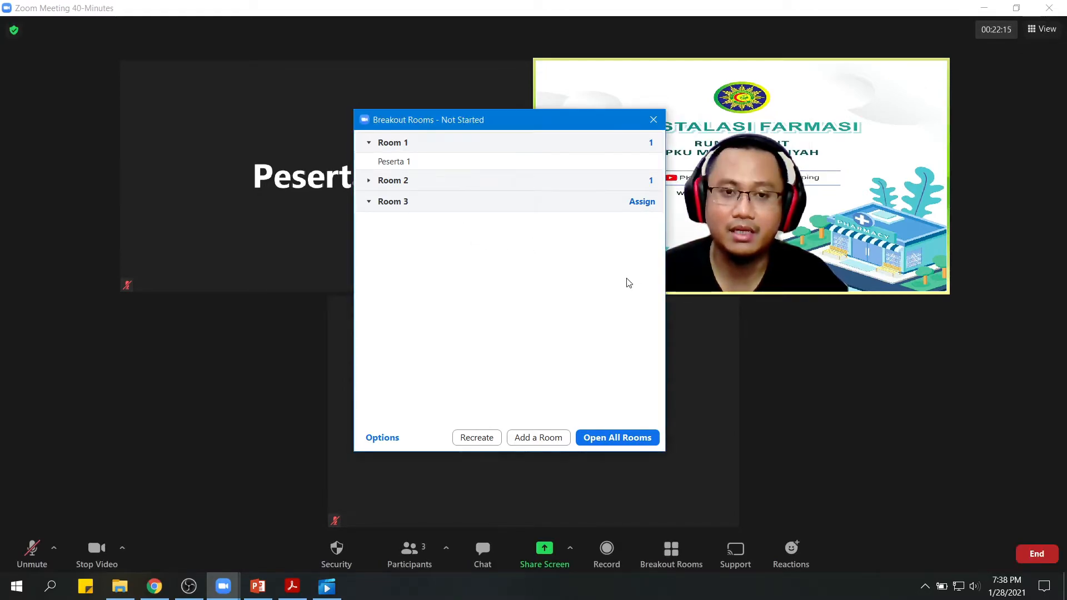
left_click(368, 184)
mouse_move(389, 204)
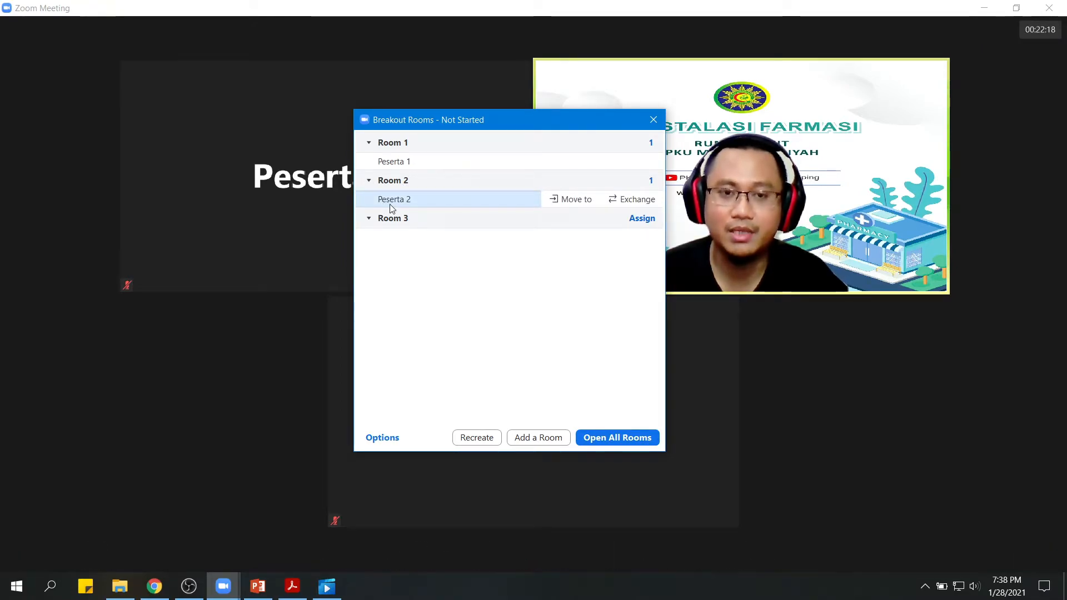
mouse_move(421, 160)
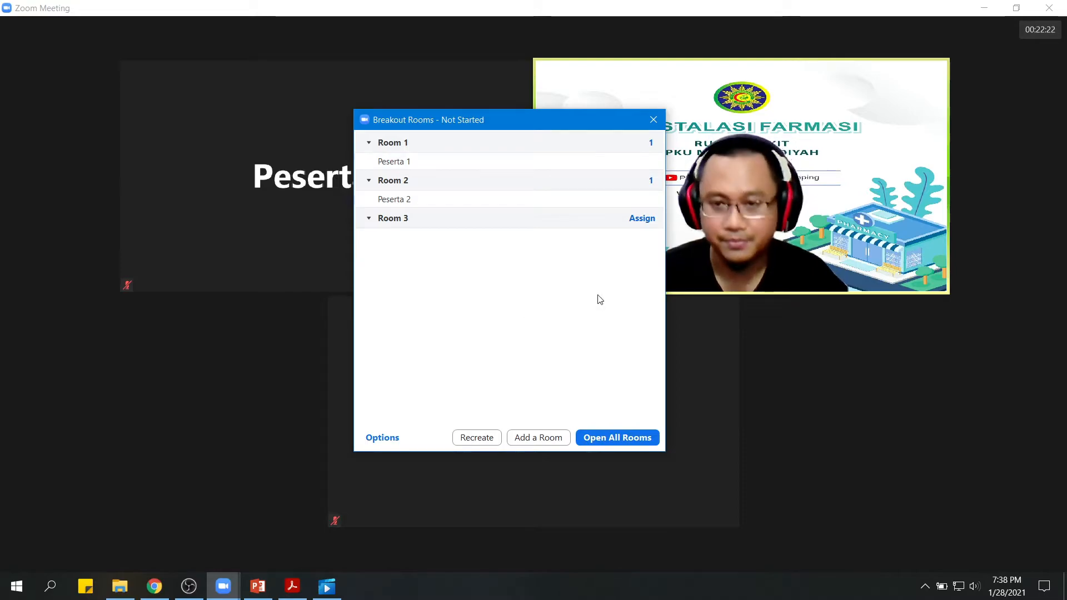
Recreate the 3 breakout rooms so that participants choose their own room, and check who can be assigned to Room 1
left_click(477, 438)
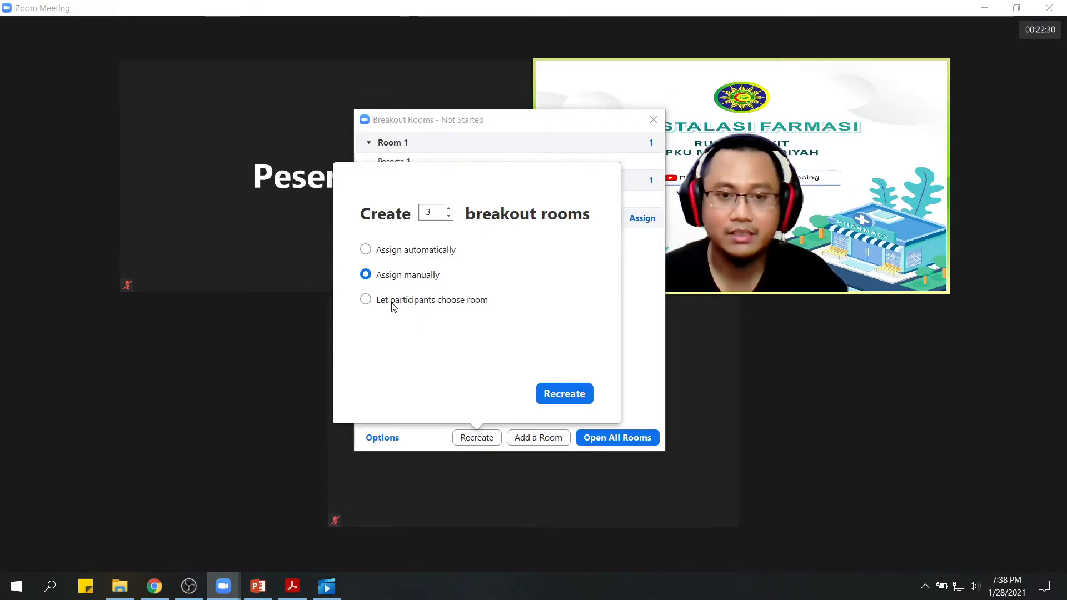
left_click(555, 392)
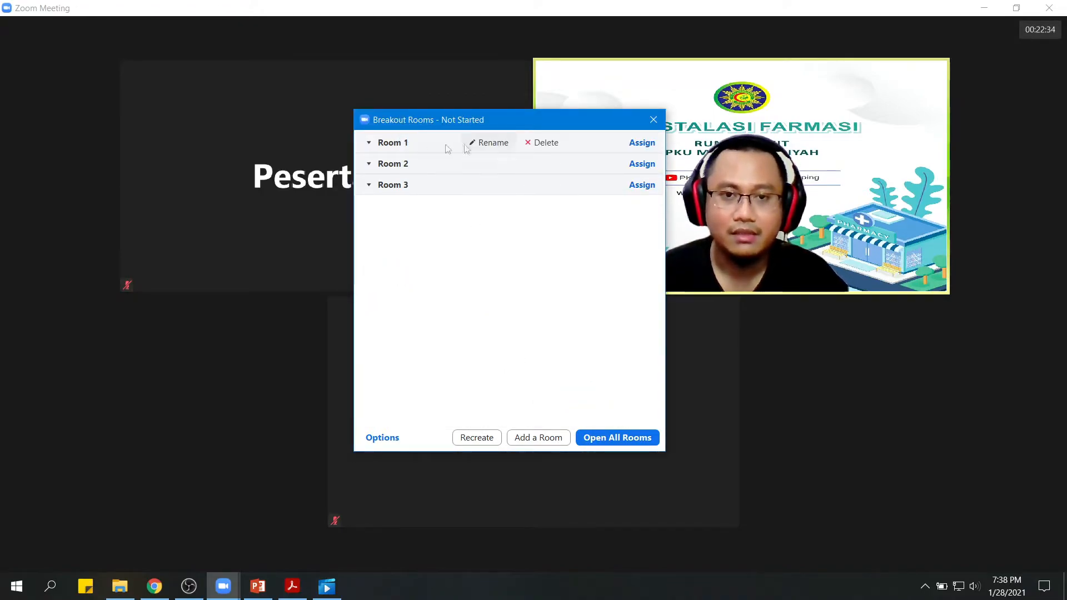
left_click(643, 144)
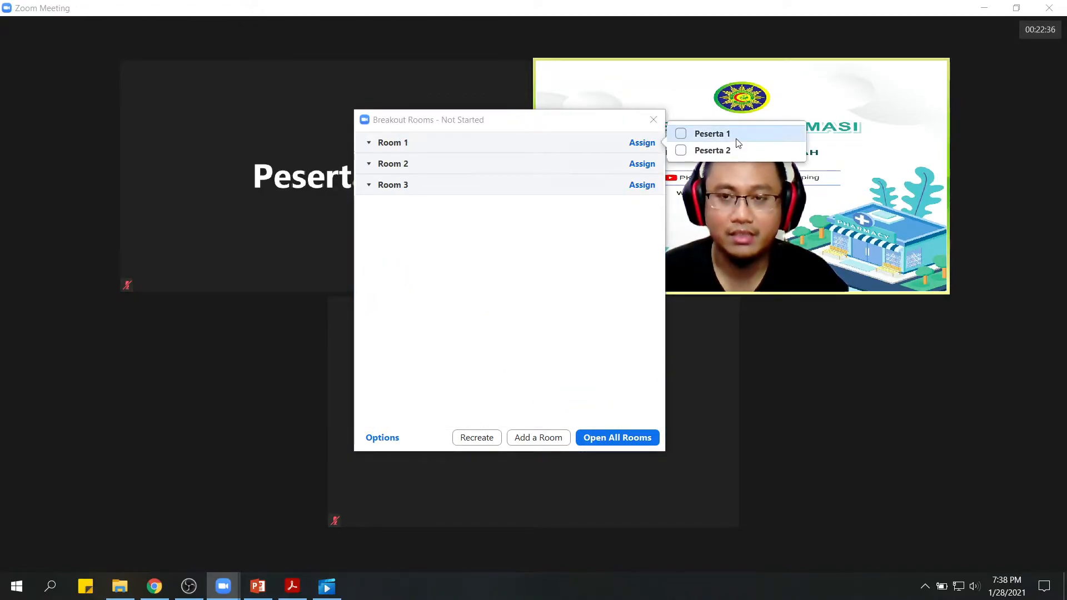
left_click(405, 143)
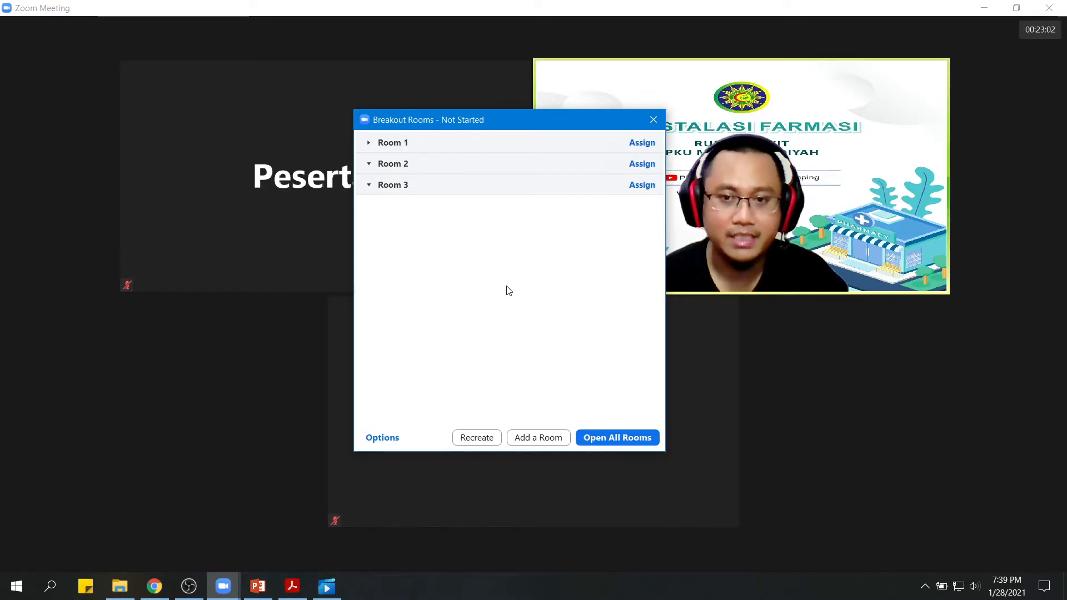
Open all breakout rooms and check which rooms Peserta 1 can be assigned to, without assigning one
left_click(601, 439)
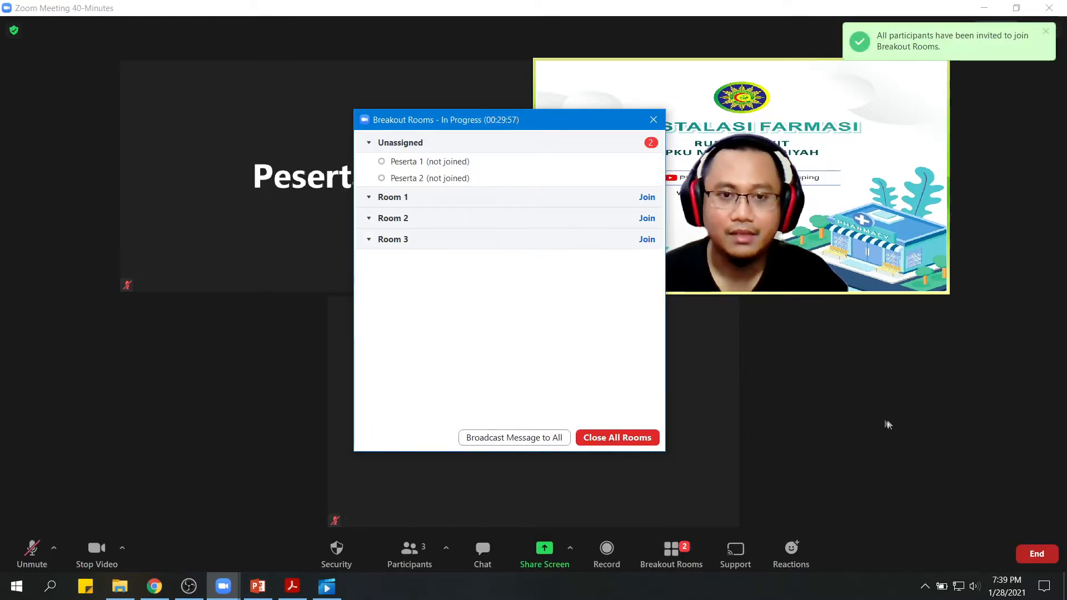
mouse_move(451, 168)
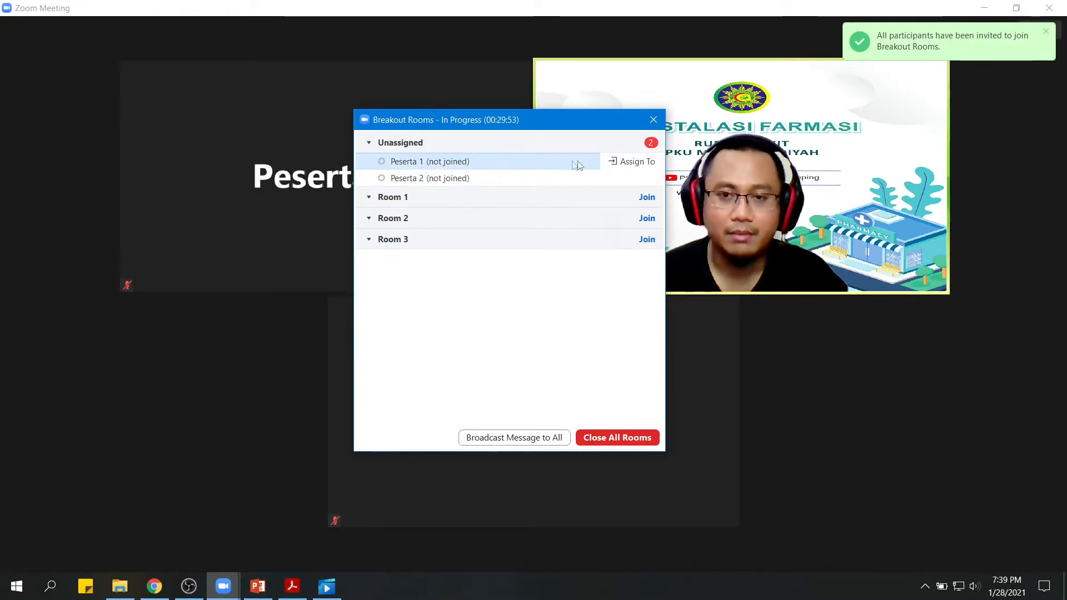
left_click(631, 163)
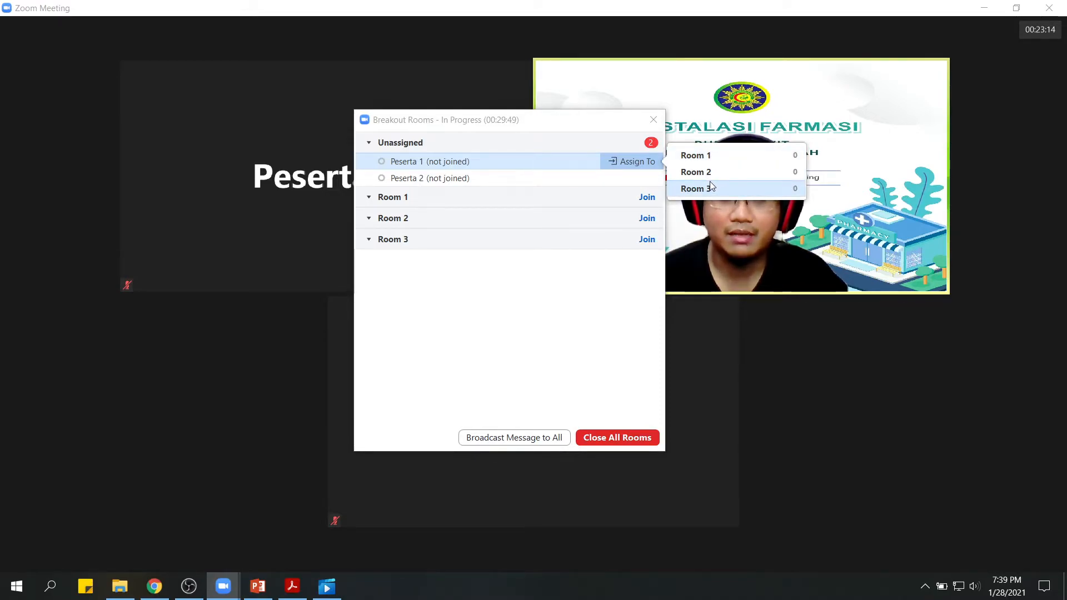
left_click(520, 296)
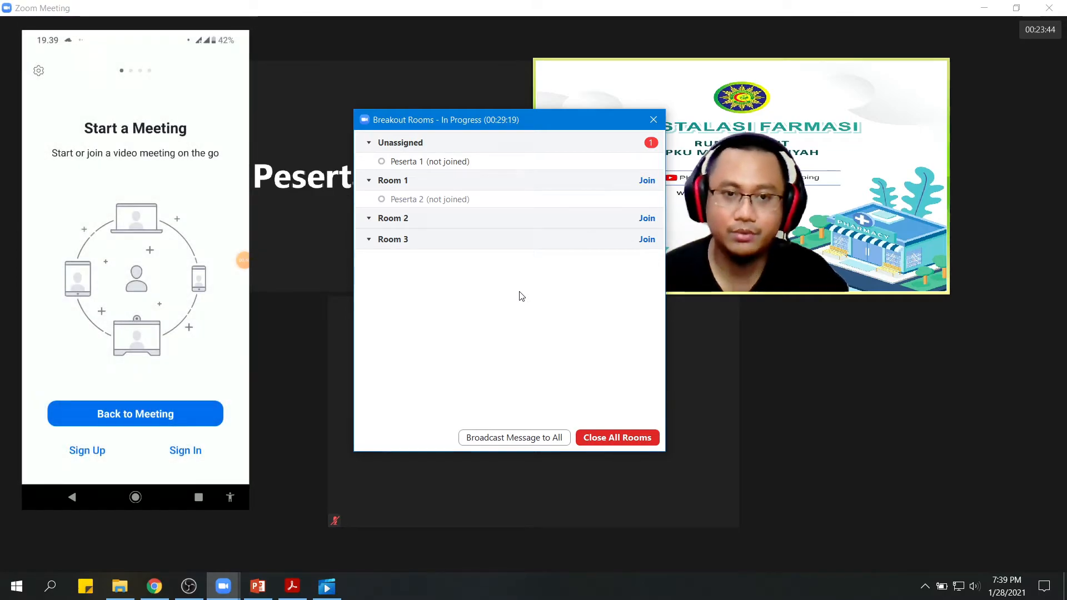
Move the Breakout Rooms window slightly aside and join Room 1 as the host
mouse_move(450, 198)
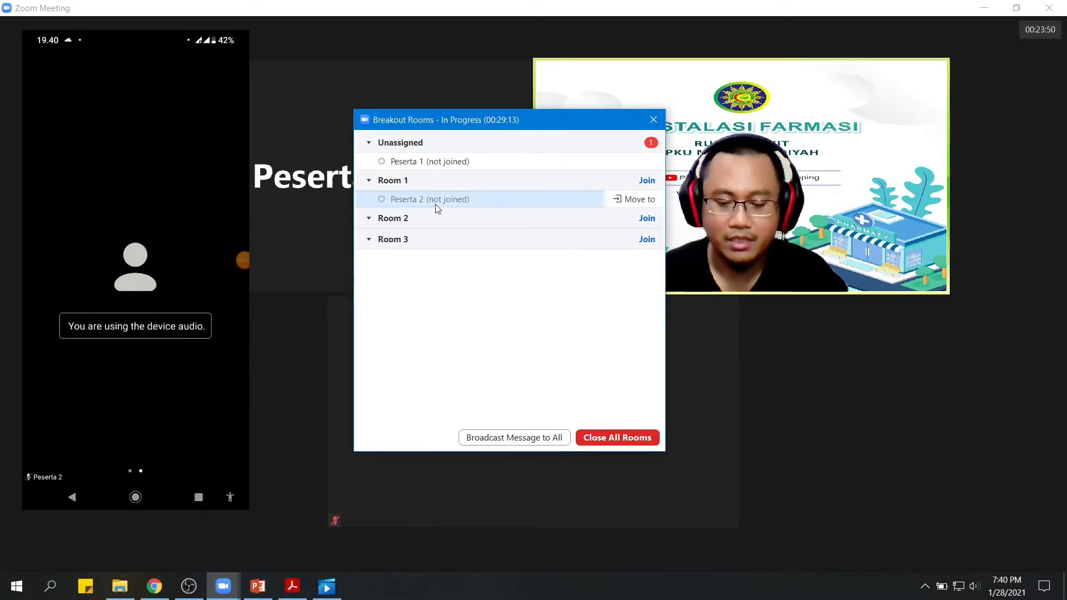
mouse_move(615, 205)
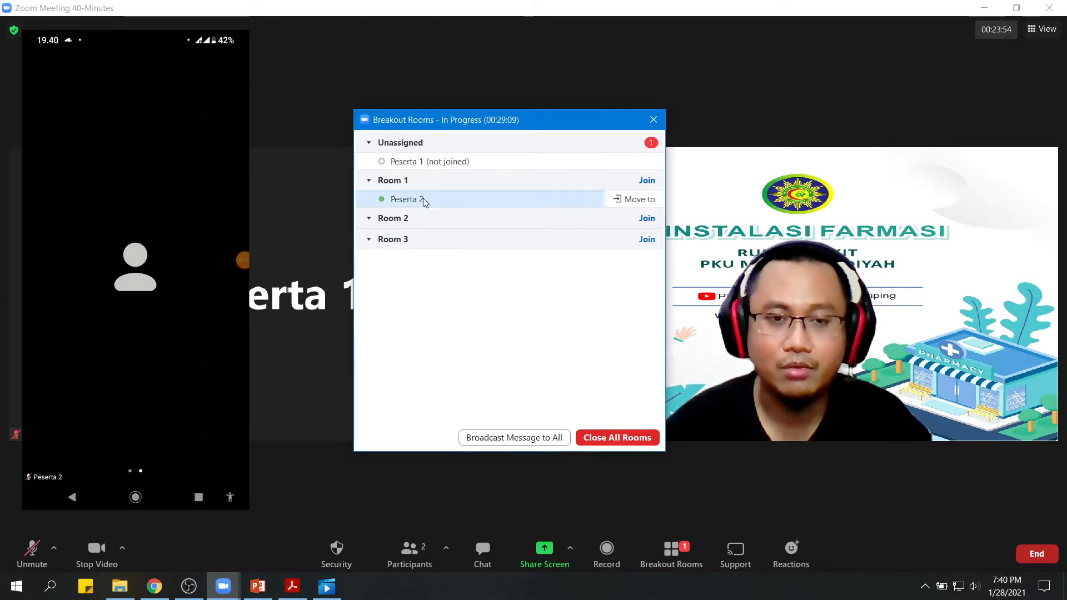
left_click_drag(484, 117, 380, 108)
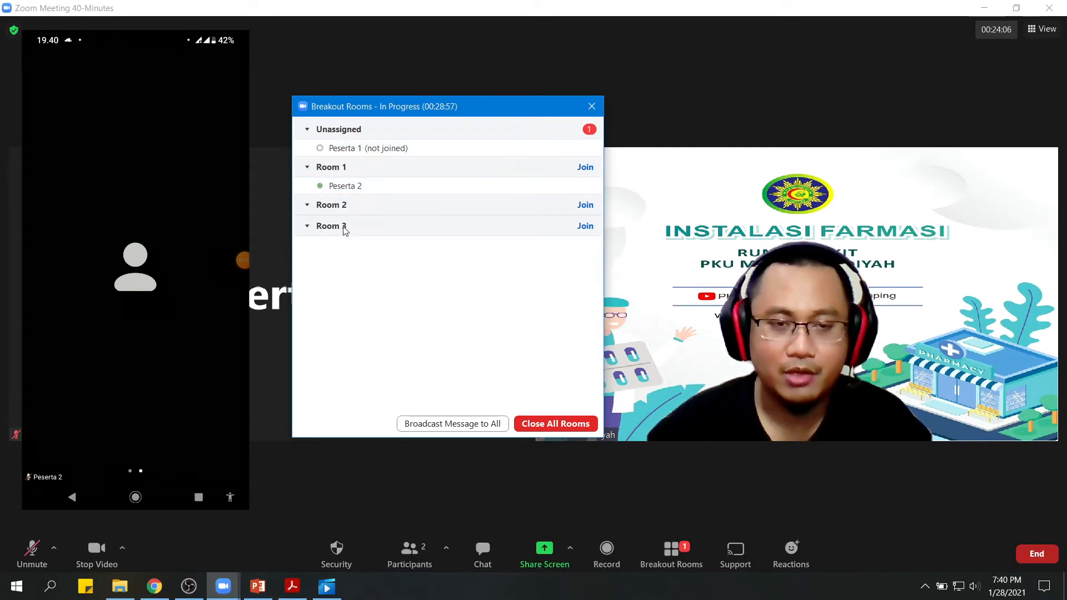
mouse_move(361, 185)
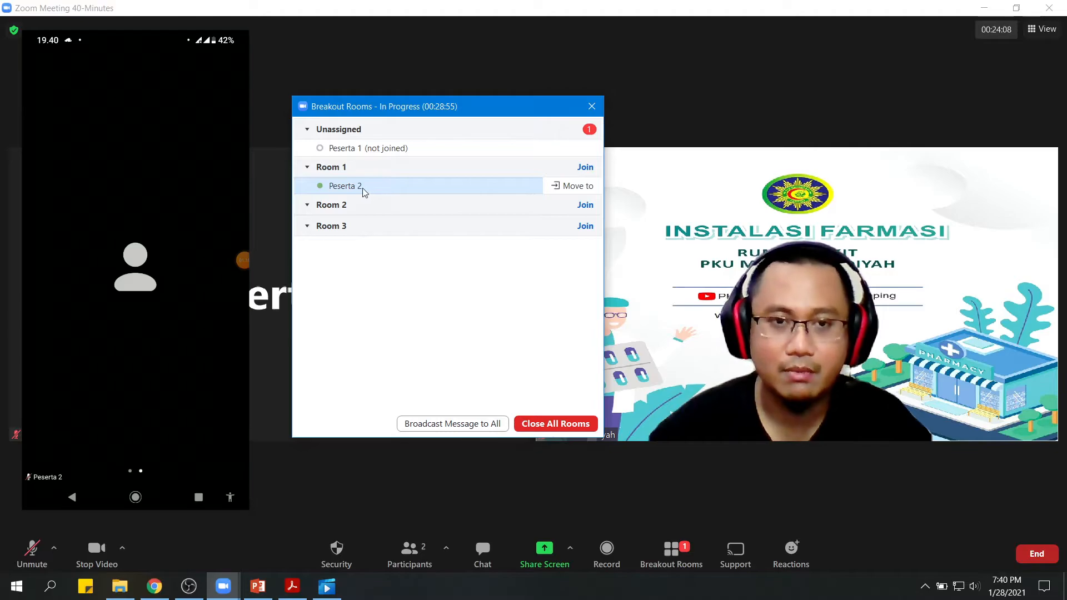
left_click(584, 168)
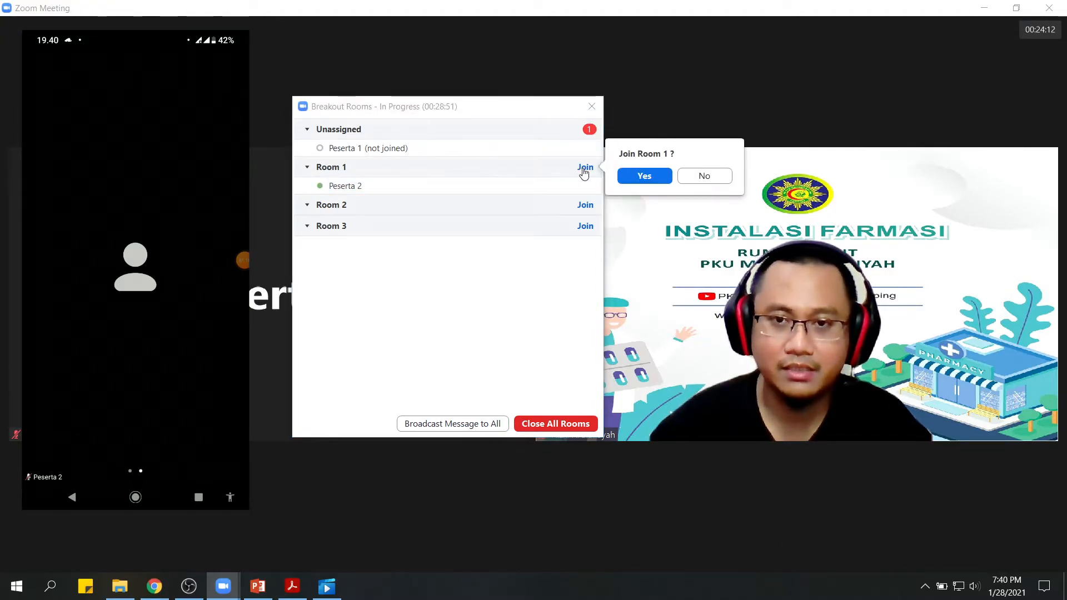
left_click(645, 176)
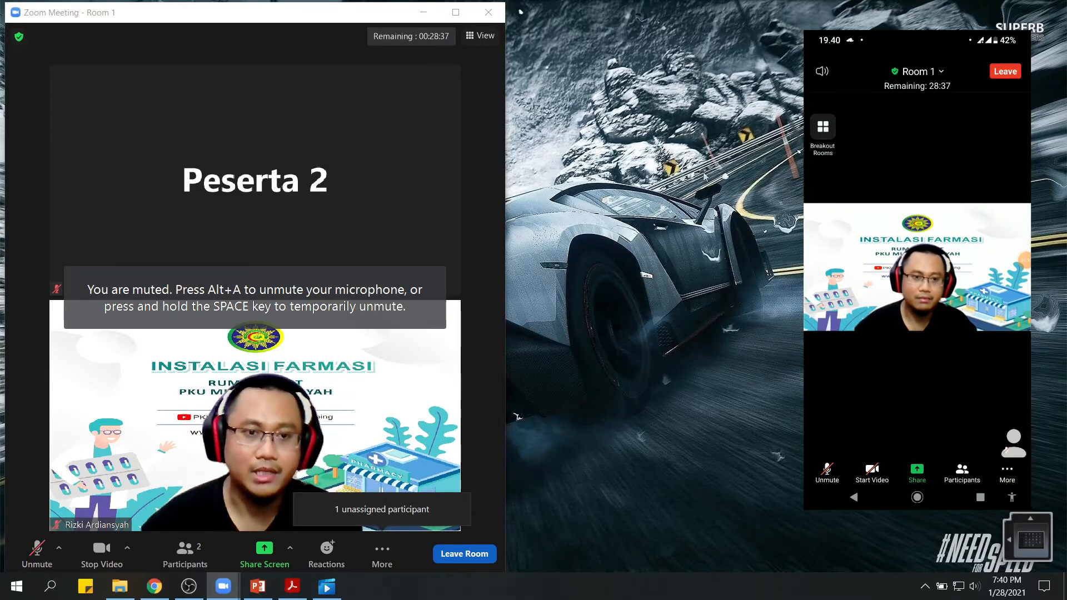
Leave the Room 1 breakout room for the main session and maximize the meeting window
mouse_move(352, 201)
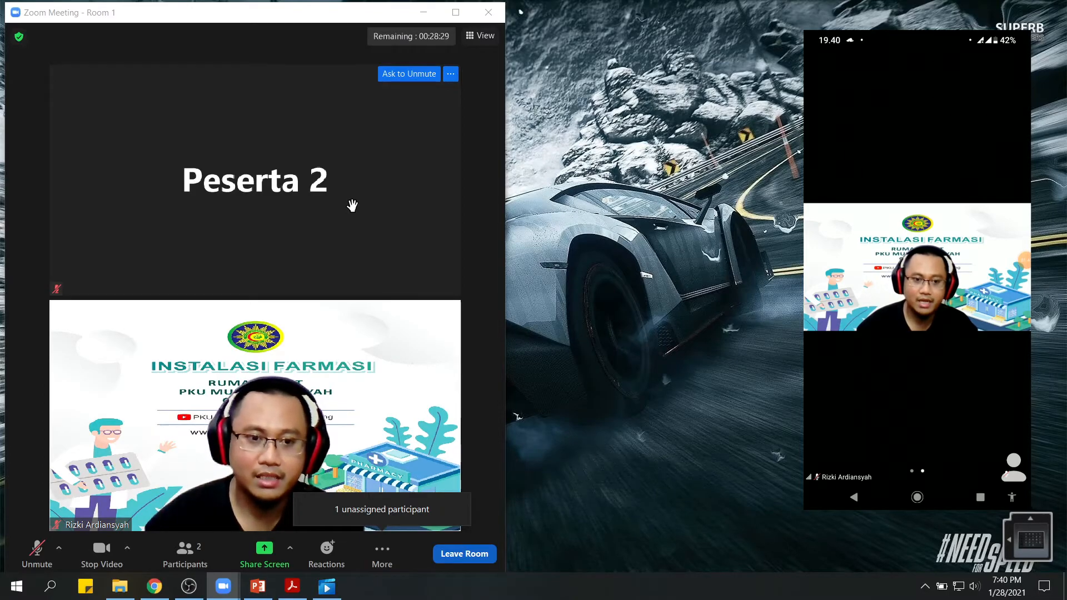
left_click(465, 556)
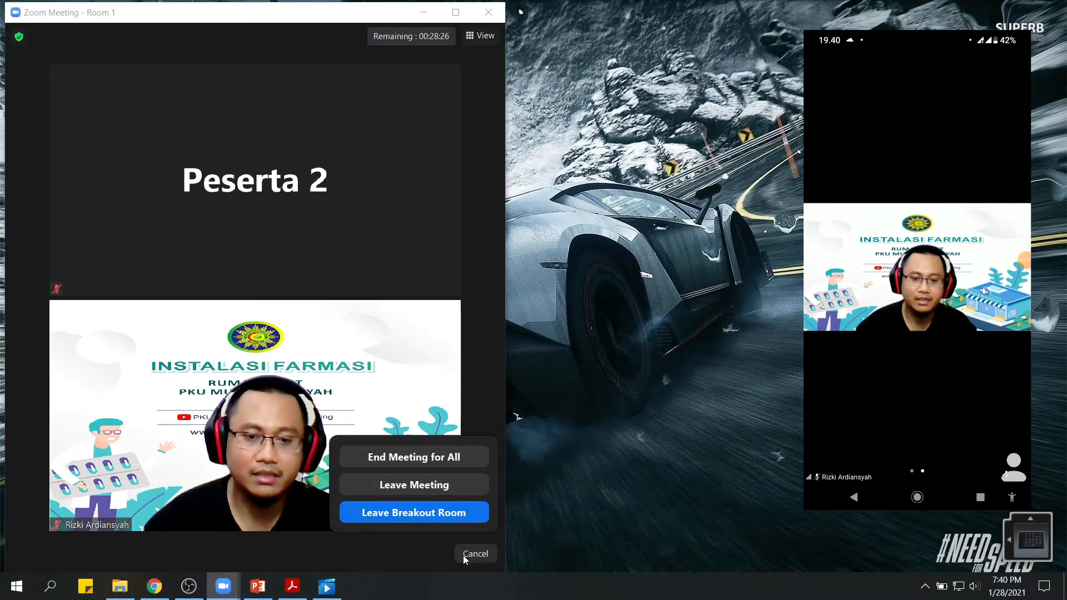
left_click(422, 512)
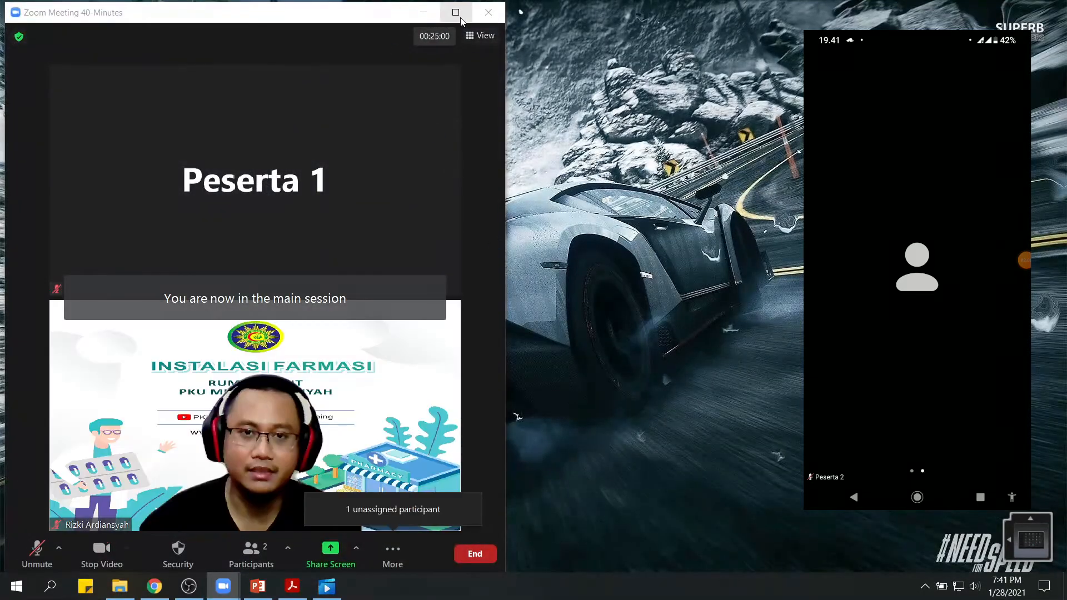
left_click(455, 12)
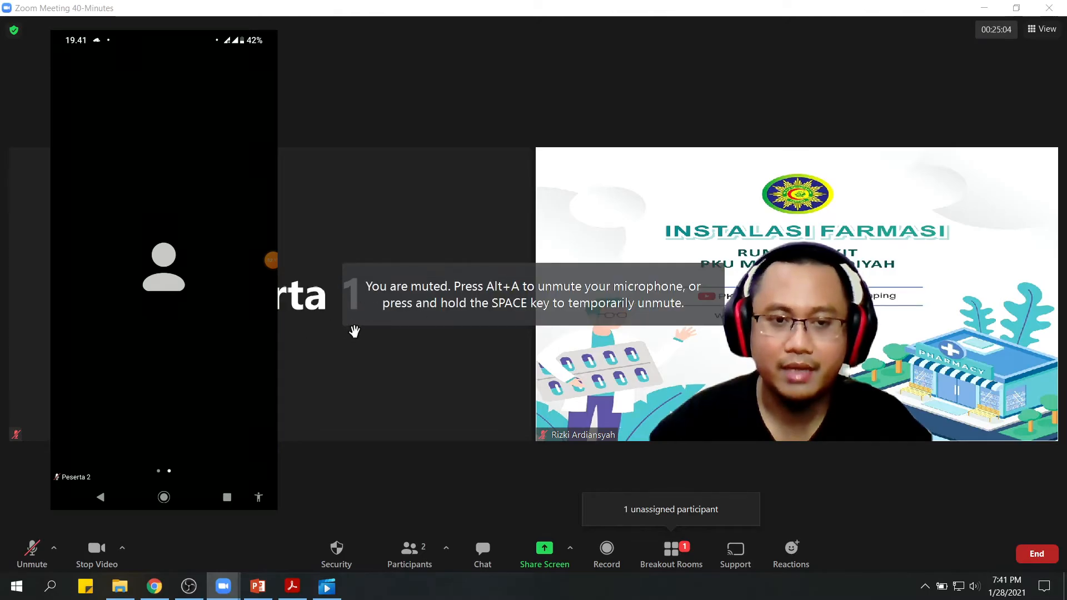
Show the breakout room list and assign the unassigned Peserta 1 to Room 2
left_click(671, 550)
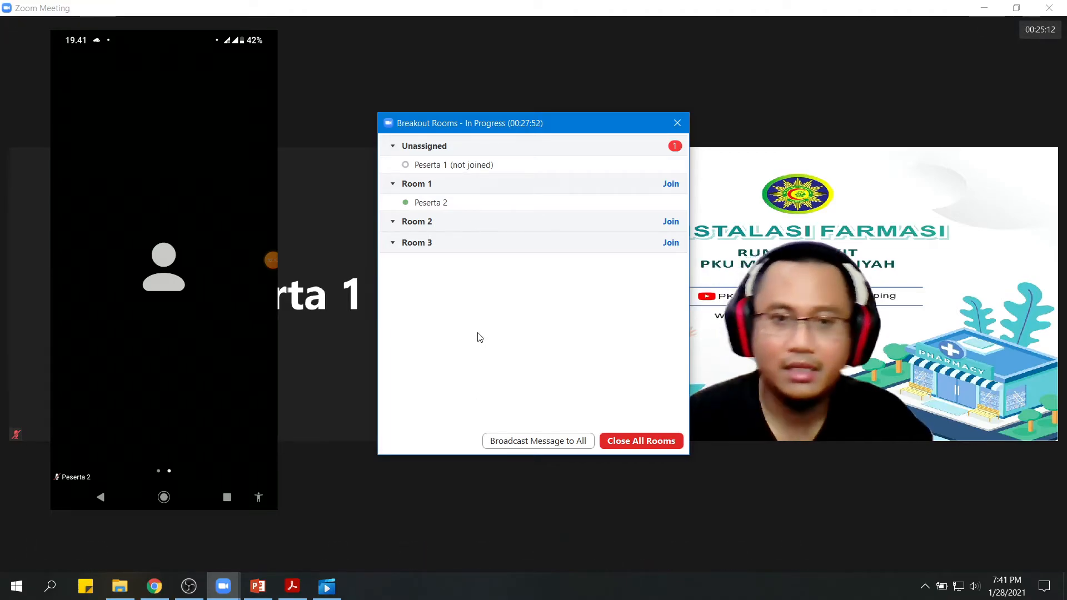
left_click(657, 167)
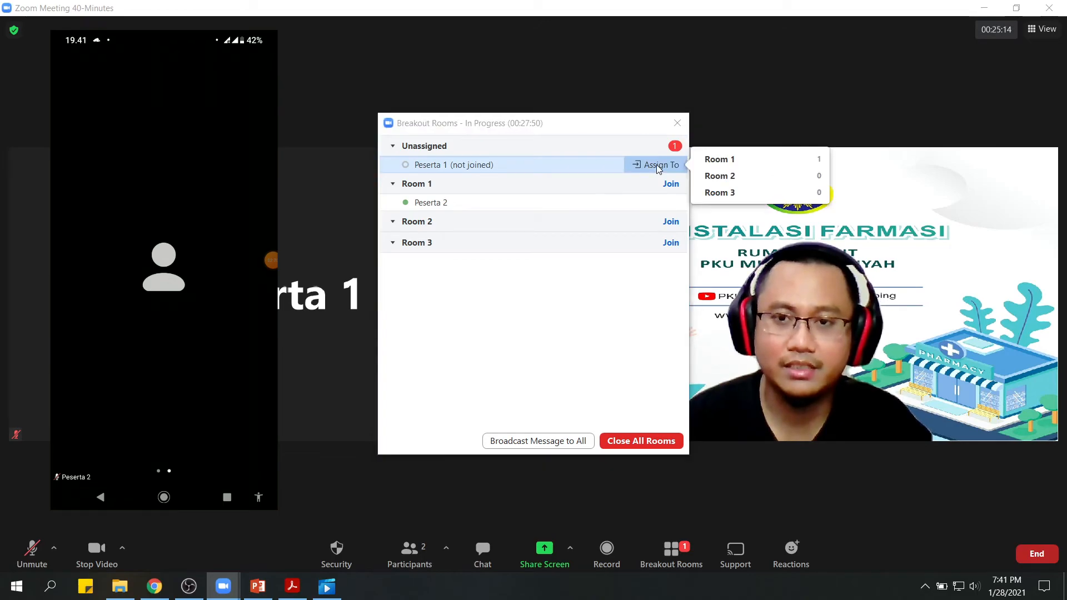
left_click(730, 177)
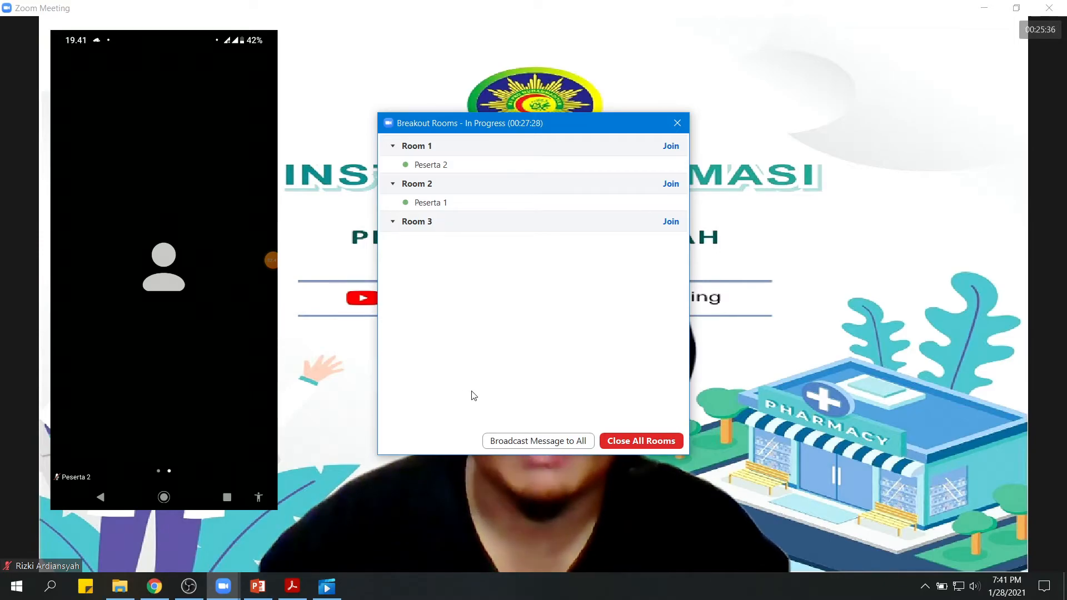
Broadcast the message "waktu kurang 10 menit lagi" to all breakout rooms
left_click(537, 440)
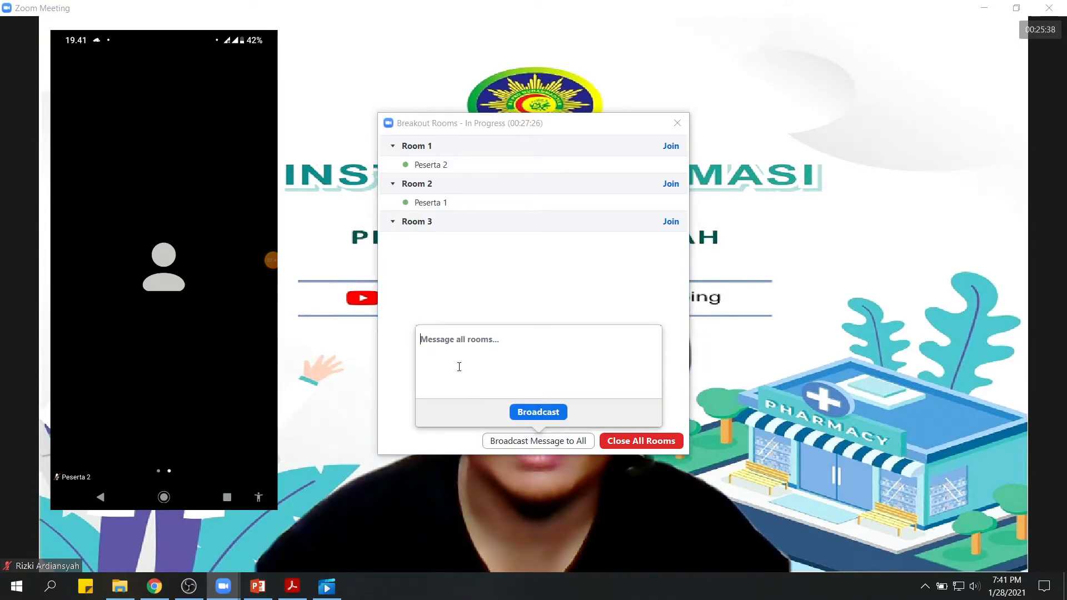
type("waktu")
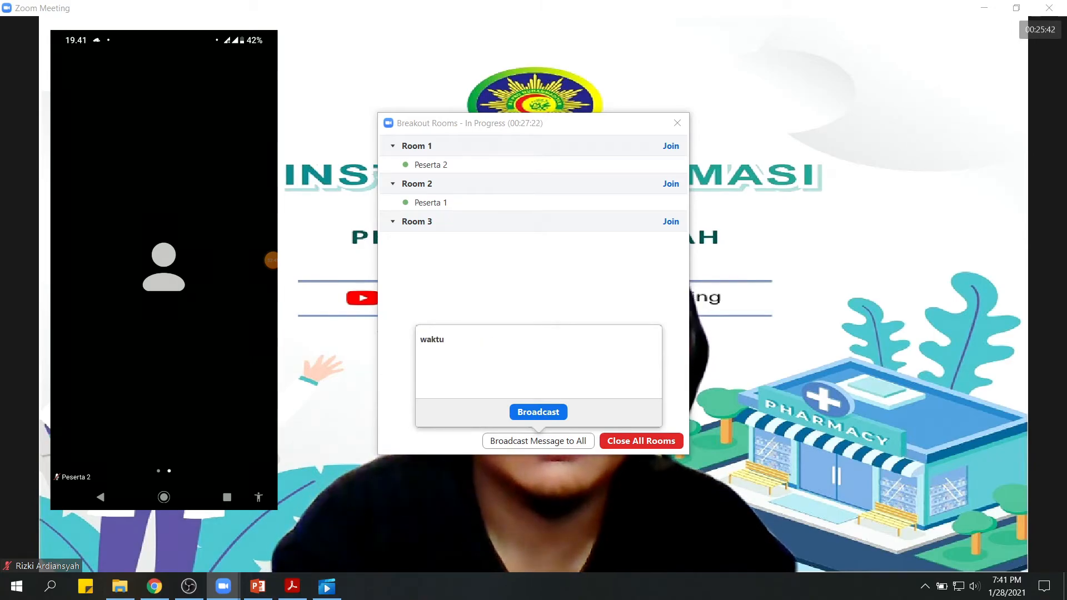
type(" kurang dari 10")
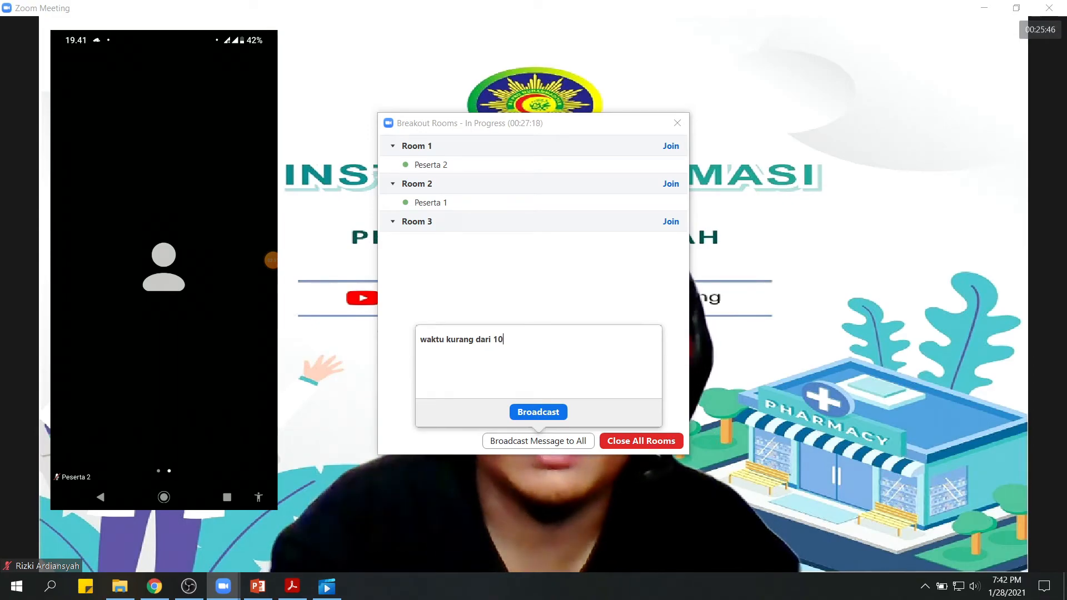
type(" menit")
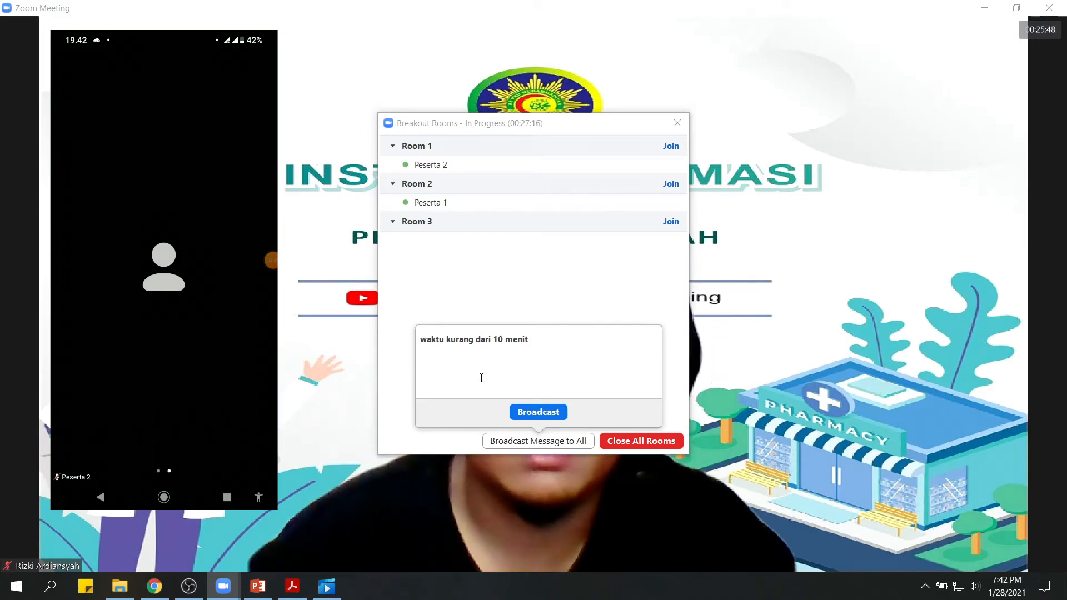
double_click(488, 340)
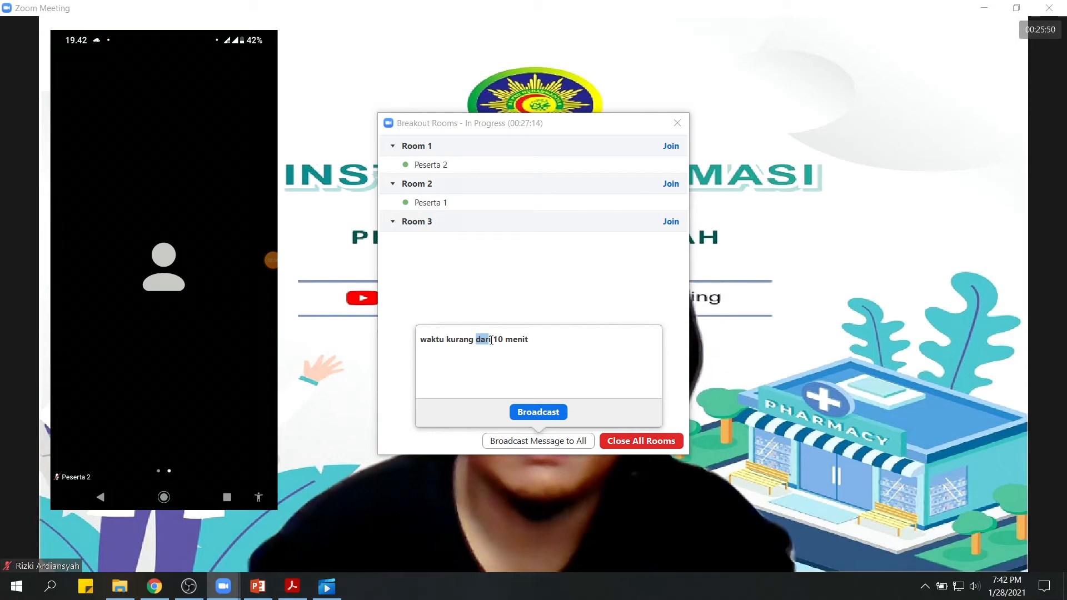
key("BackSpace")
left_click(531, 338)
type("lagi")
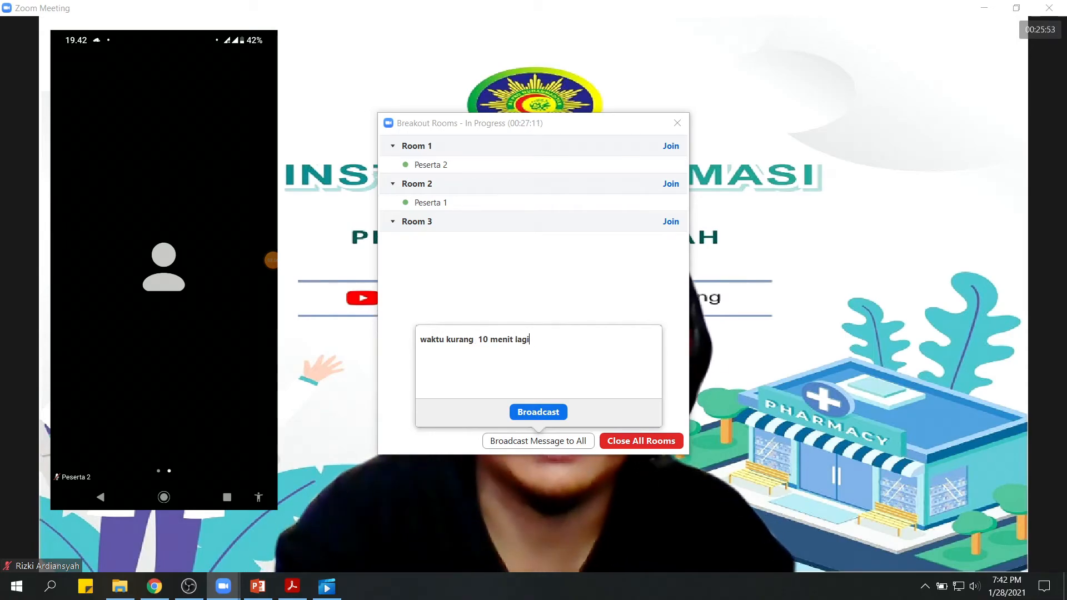
left_click(544, 414)
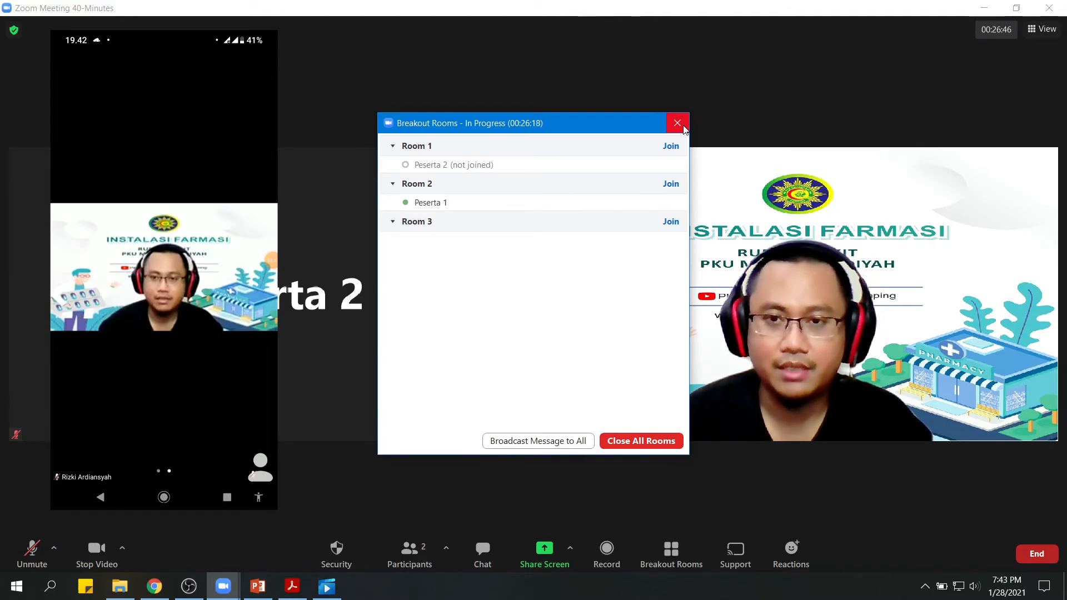
Move the Breakout Rooms window away from the host's video and close all rooms
left_click_drag(617, 123, 302, 190)
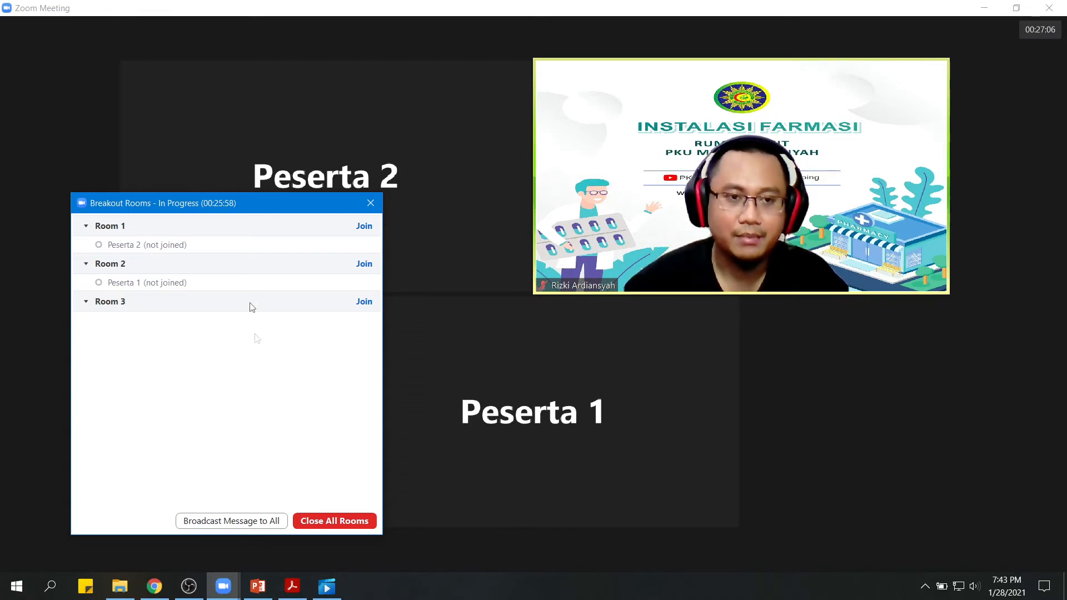
left_click_drag(243, 203, 256, 136)
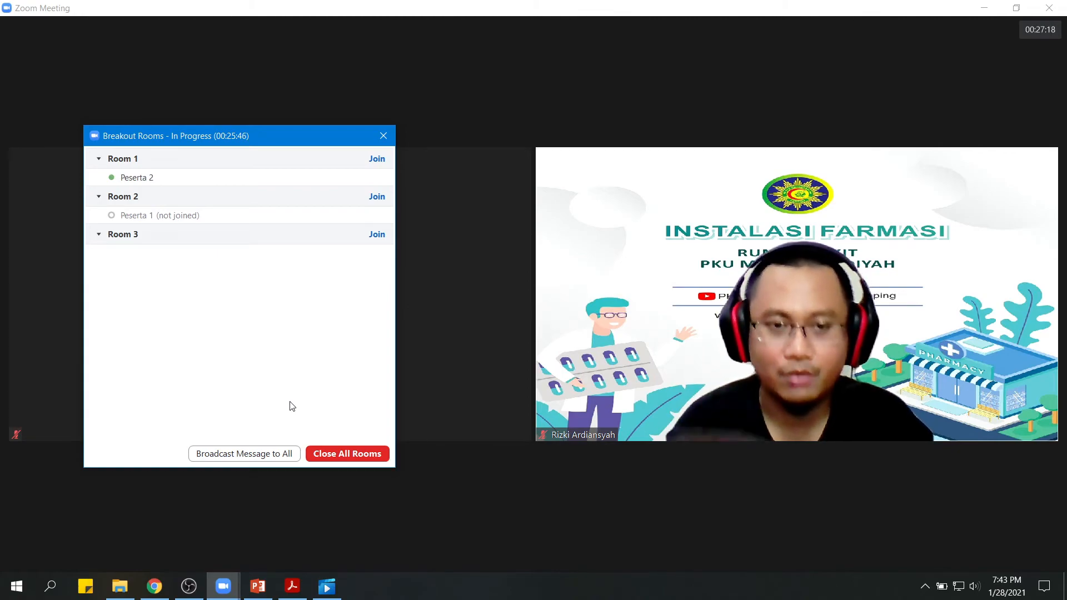
left_click(335, 452)
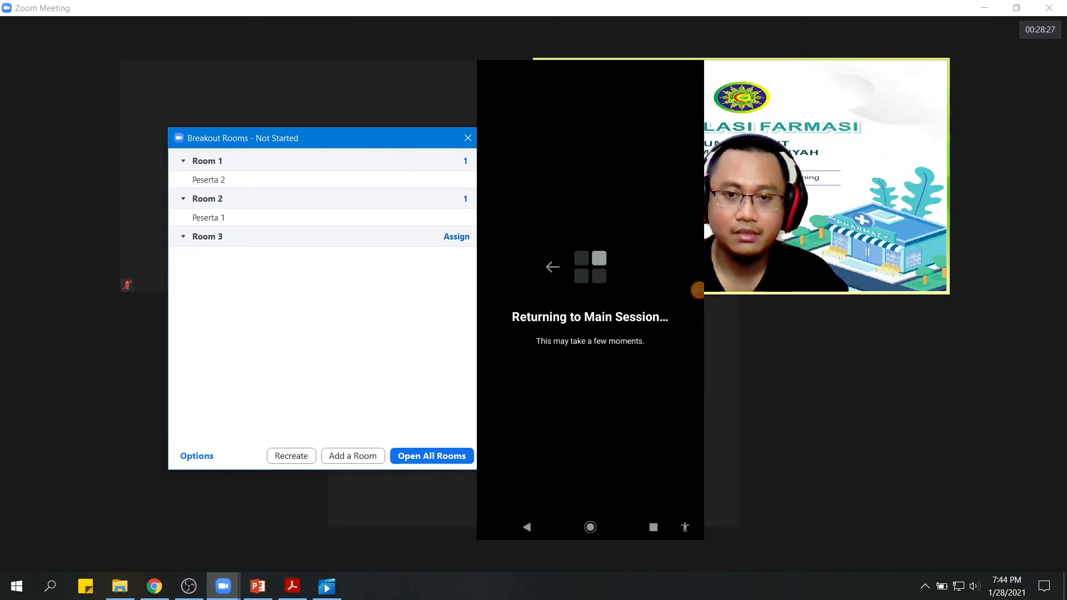
Move the Breakout Rooms window aside, close it, and minimize the meeting window
left_click_drag(374, 143, 273, 130)
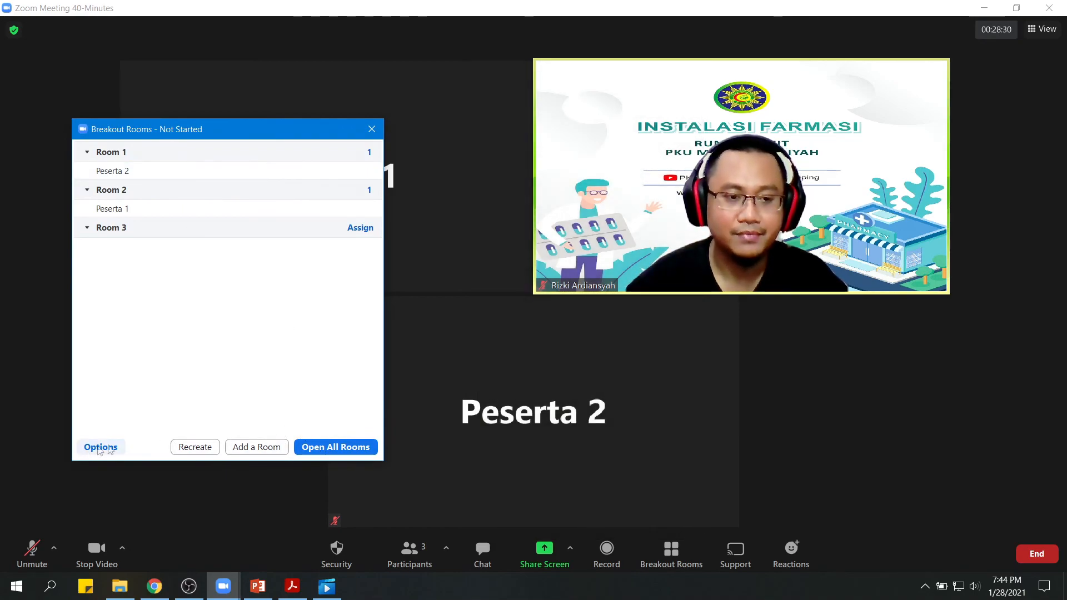
left_click(371, 129)
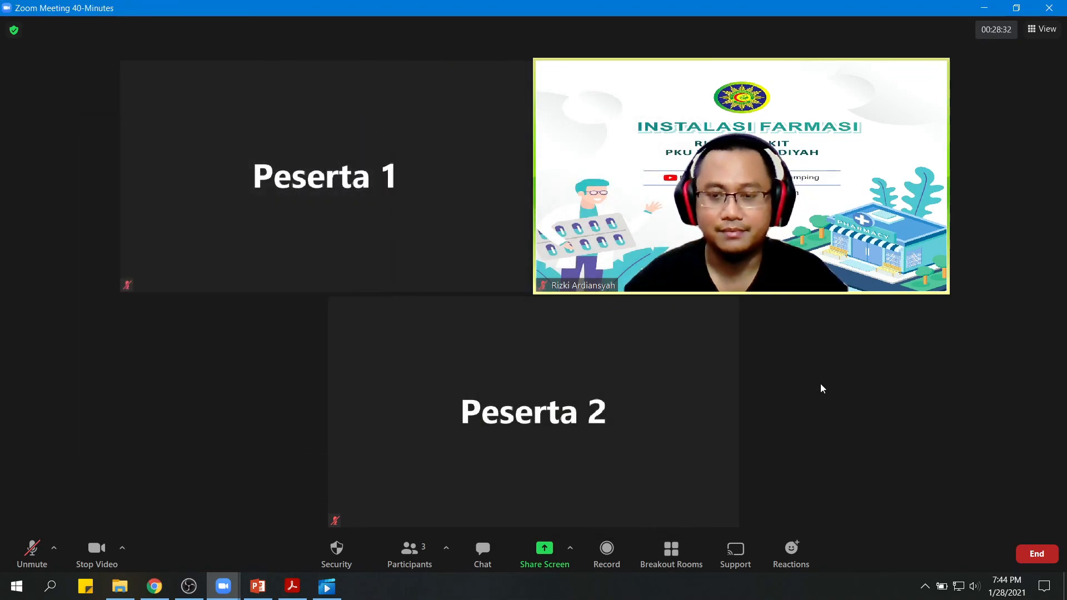
left_click(986, 8)
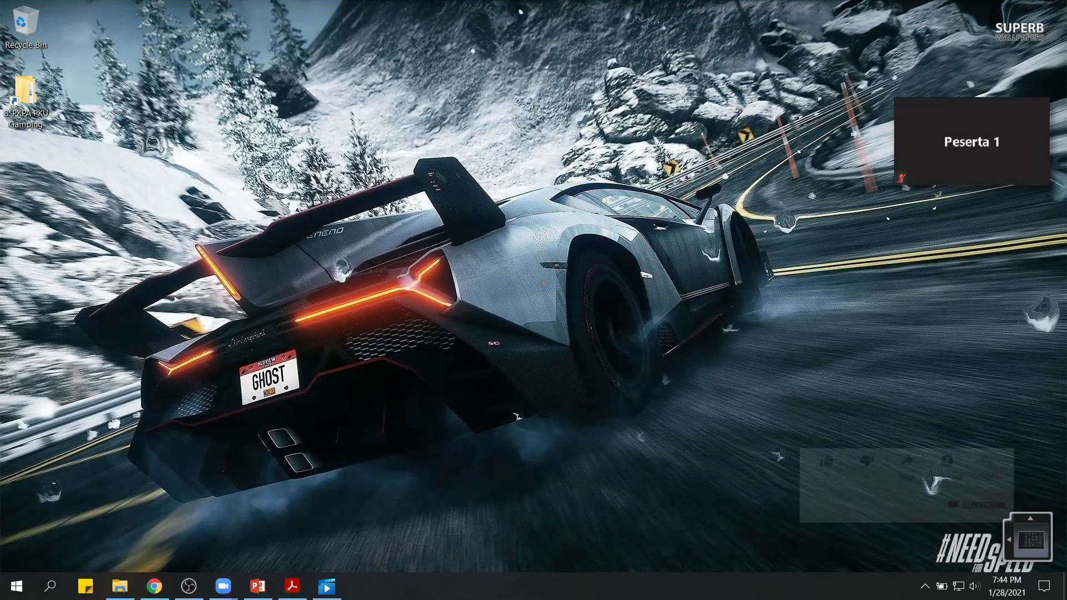